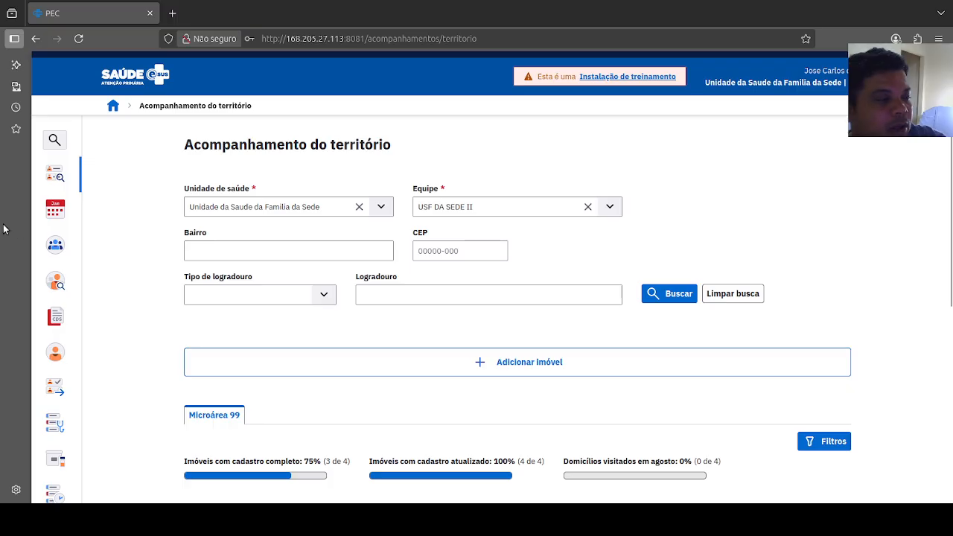
Step: Read the training installation notice and close it
click(634, 79)
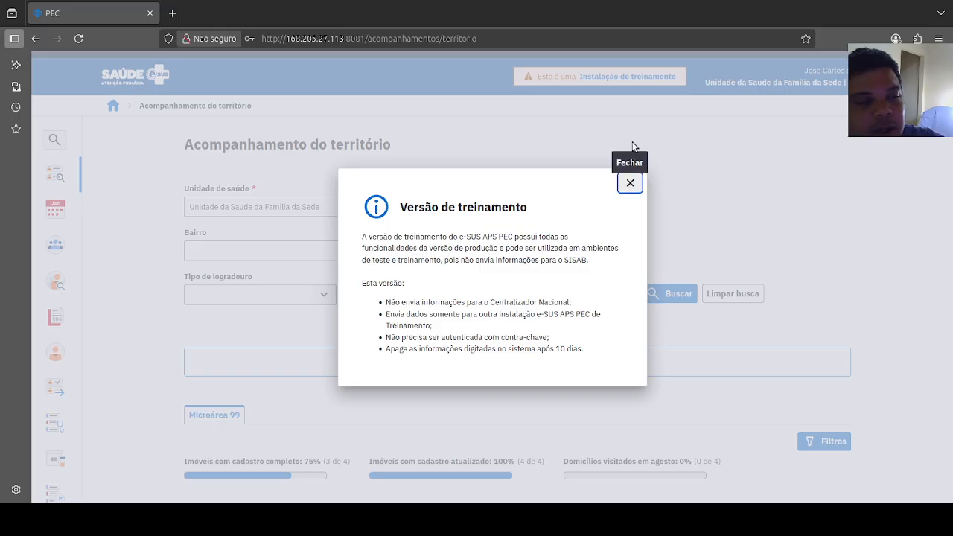
click(630, 184)
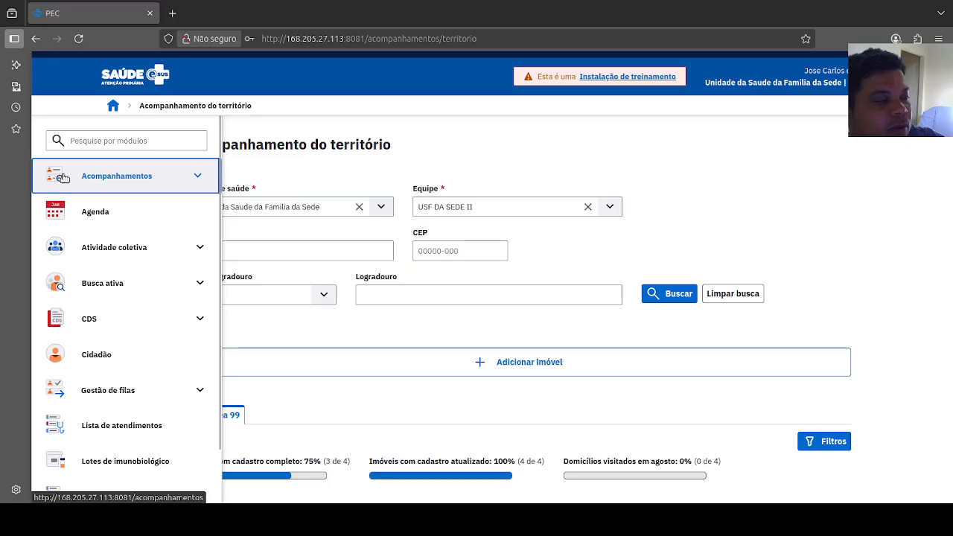
Step: Open the second property under the first street in Microárea 99 and start updating its registration
click(63, 177)
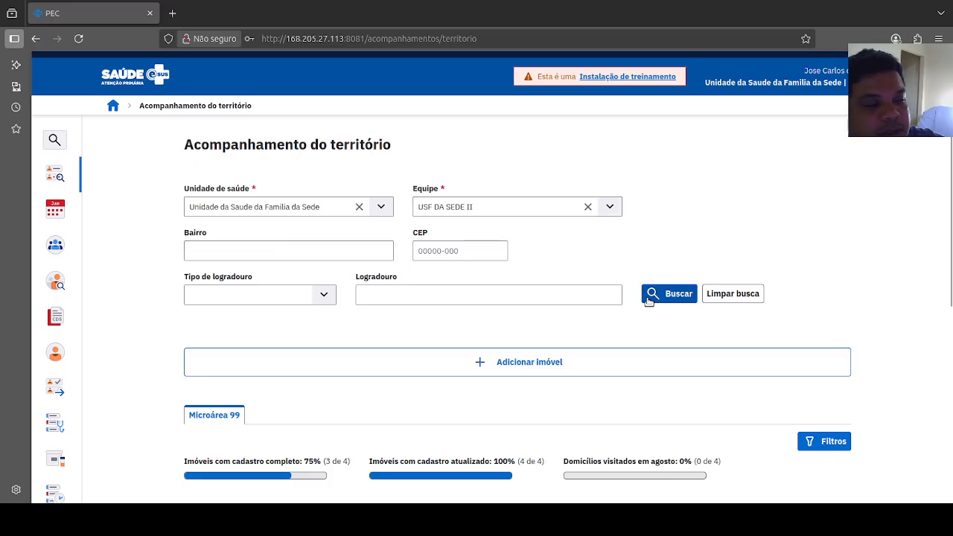
scroll(633, 313, down, 3)
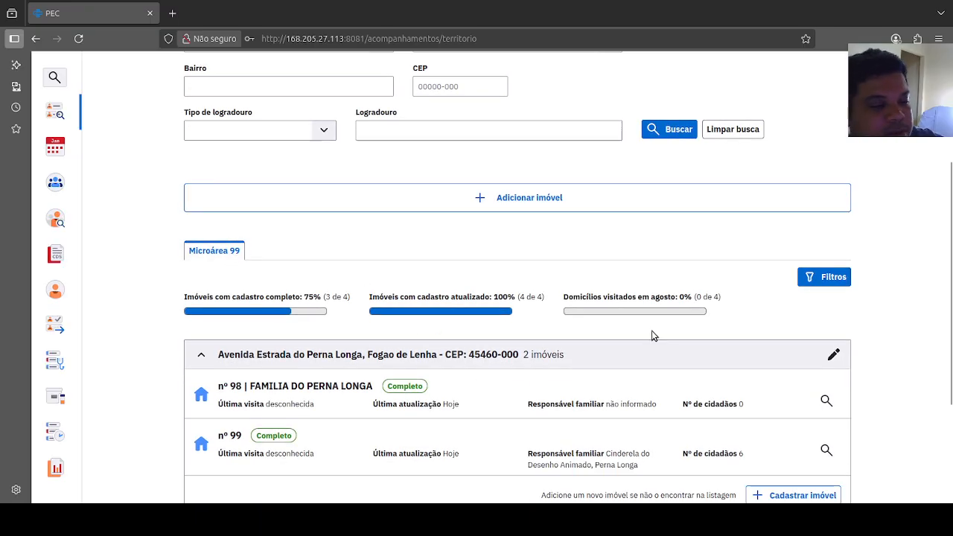
scroll(664, 331, down, 2)
scroll(667, 336, down, 2)
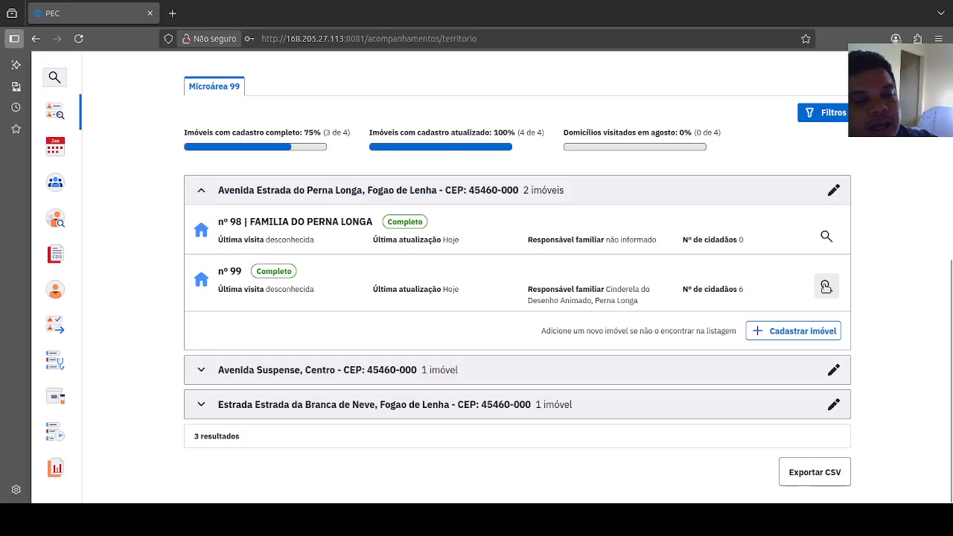
click(826, 286)
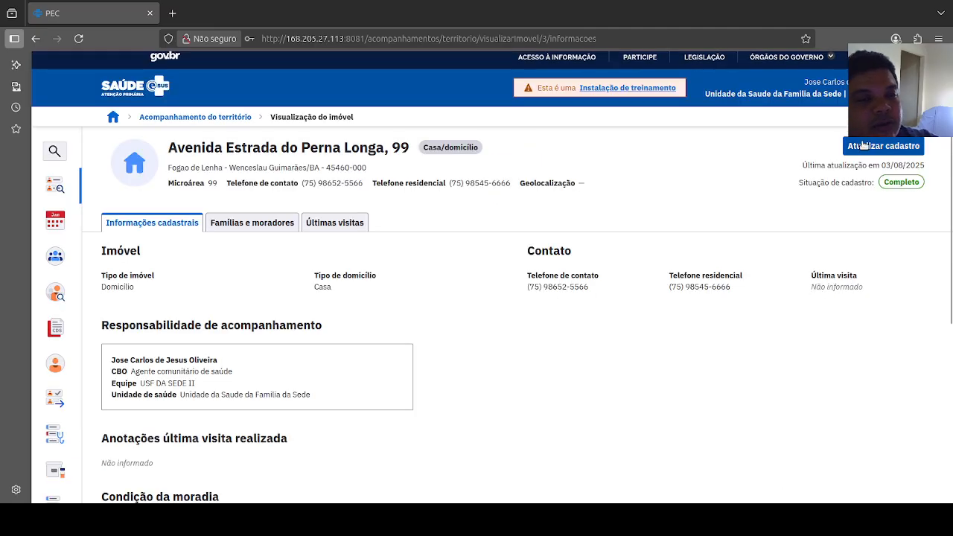
click(869, 147)
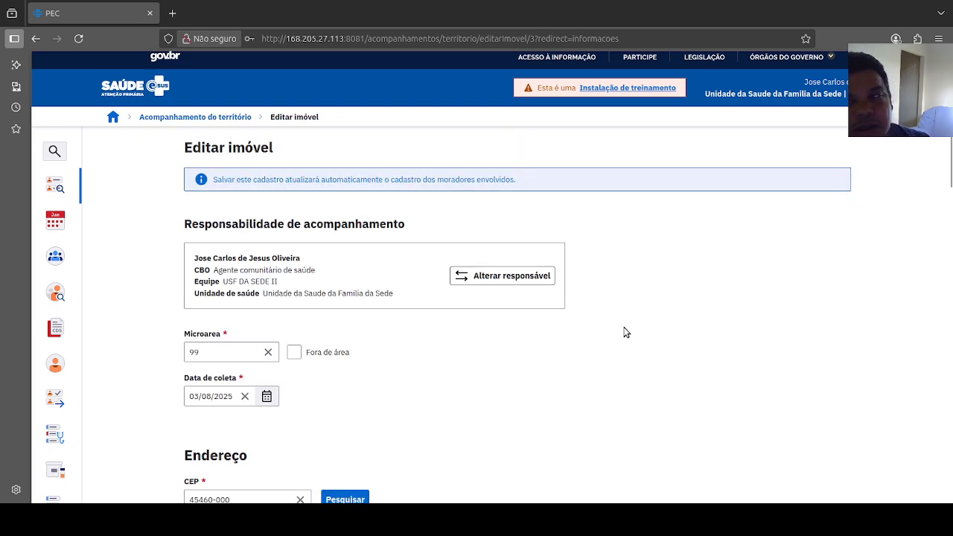
Step: Examine the address, property, contact and housing-condition data in the property's edit form
scroll(626, 332, down, 10)
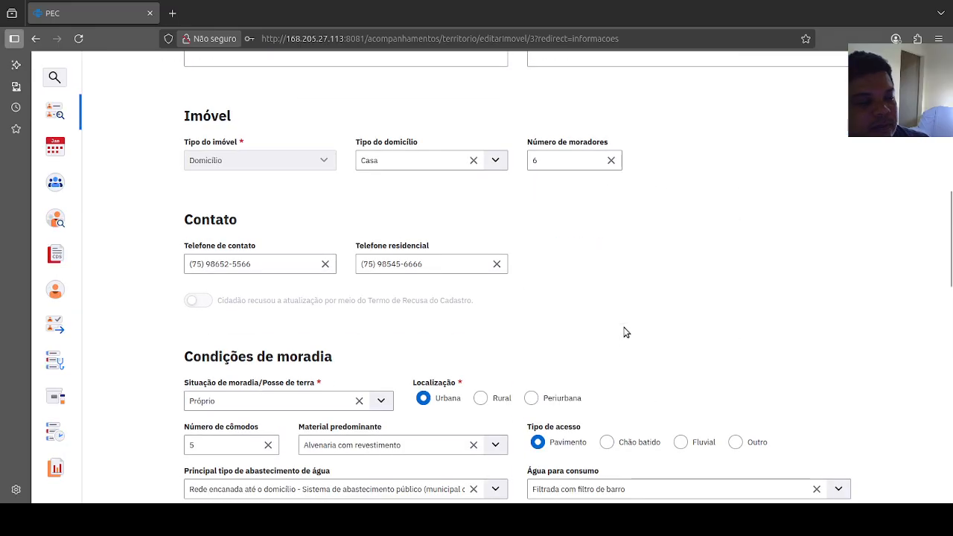
scroll(626, 332, down, 3)
scroll(625, 332, up, 1)
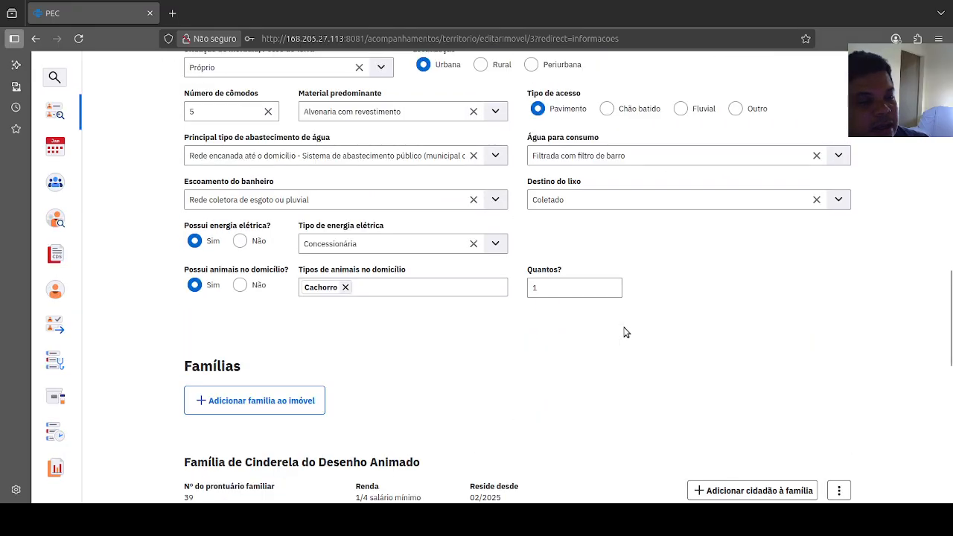
scroll(625, 332, up, 1)
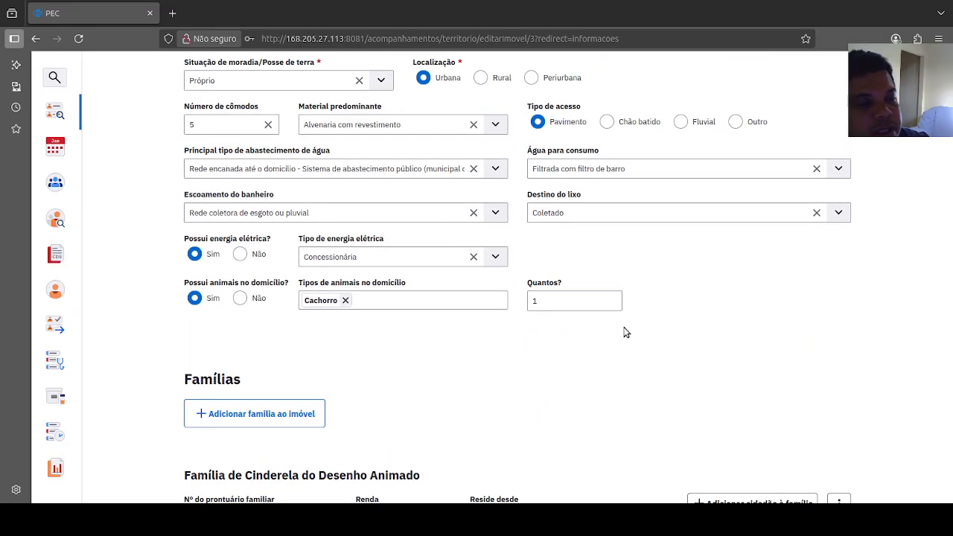
scroll(625, 332, up, 3)
scroll(625, 332, down, 1)
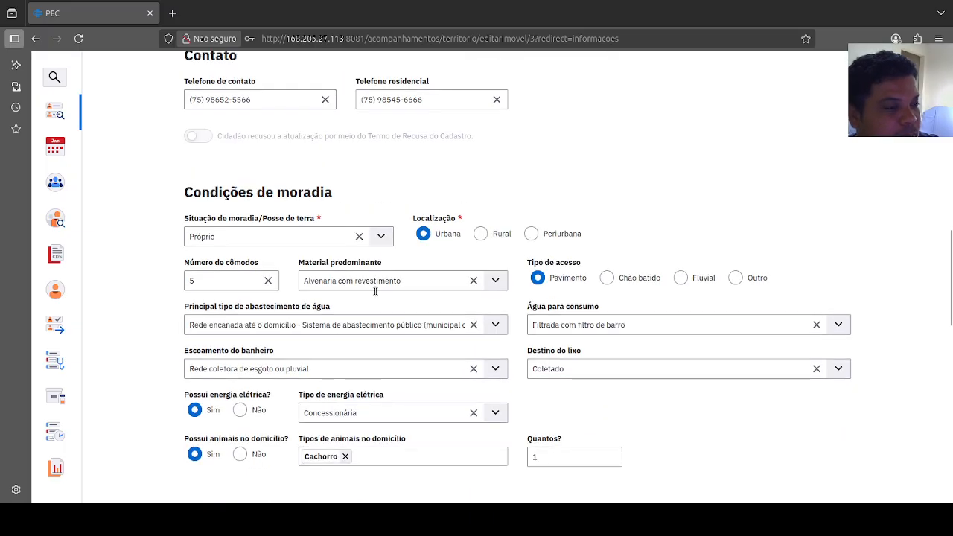
scroll(372, 293, up, 3)
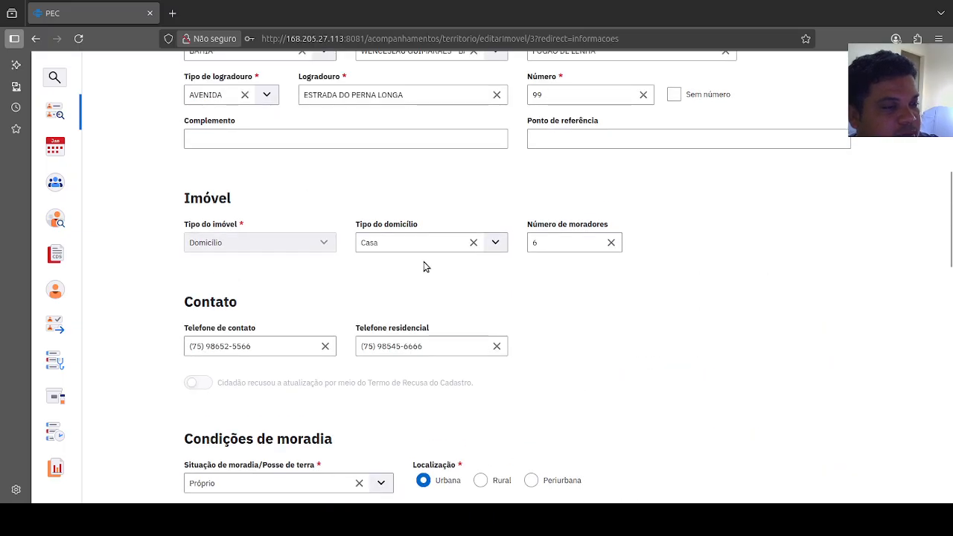
scroll(453, 272, up, 4)
scroll(612, 245, up, 2)
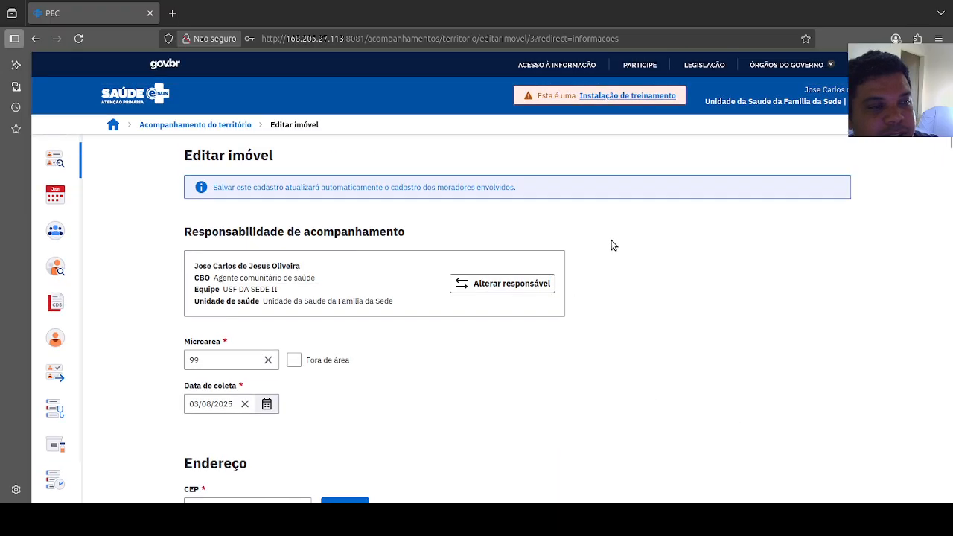
scroll(612, 245, down, 7)
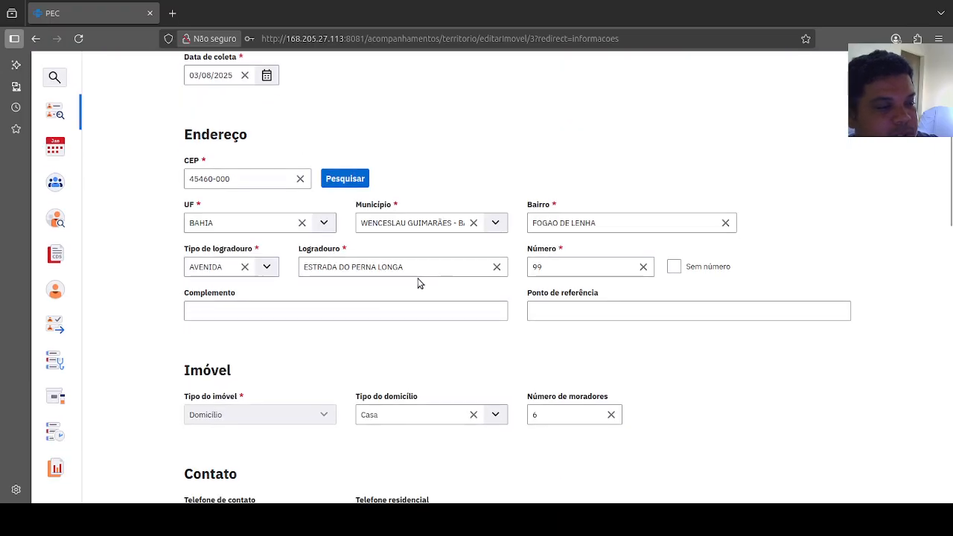
scroll(418, 283, down, 8)
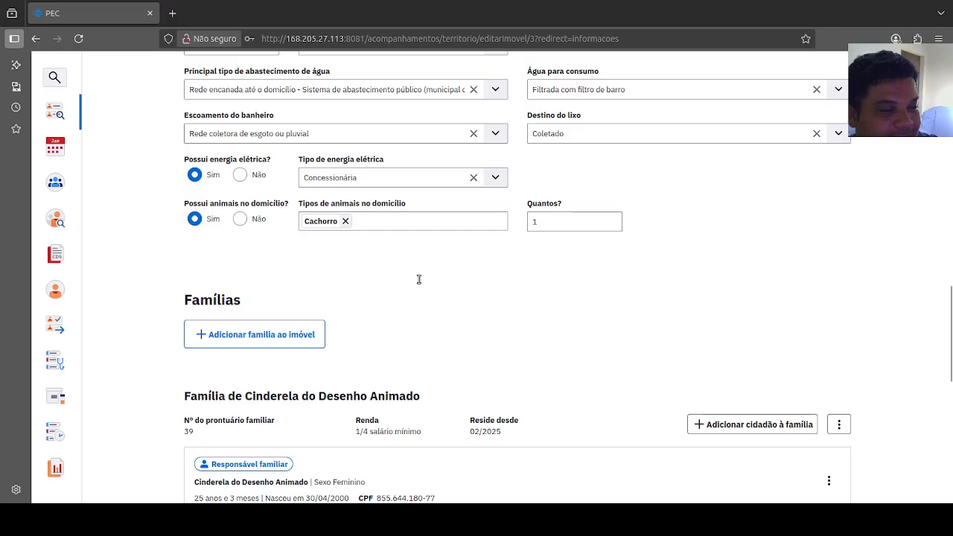
Step: Examine the families and residents linked to the property, including each family's income and residence date
scroll(401, 283, up, 1)
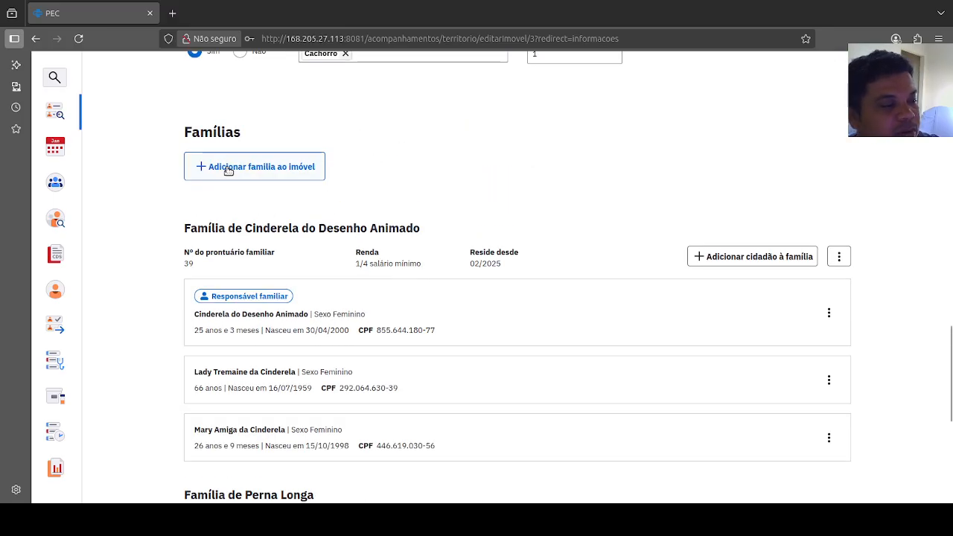
scroll(539, 215, down, 2)
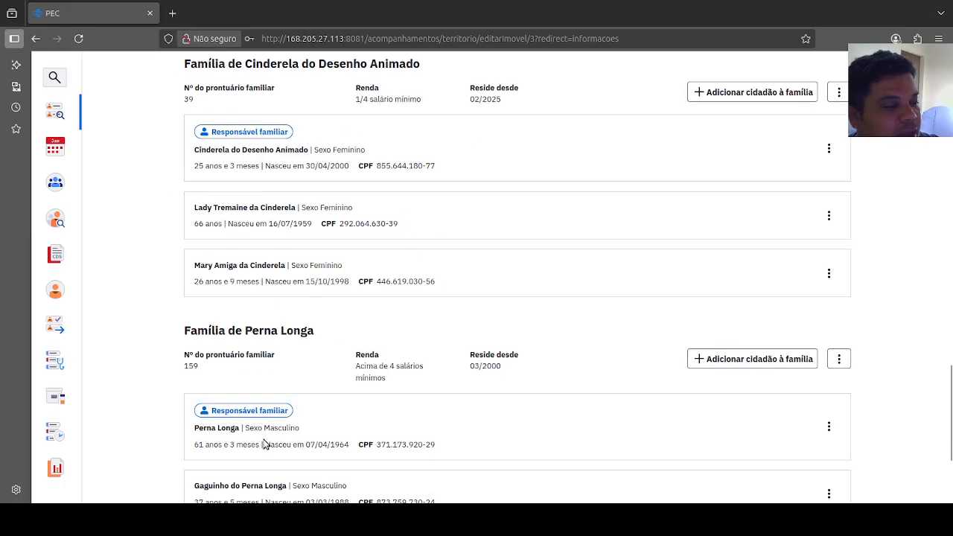
scroll(253, 384, down, 2)
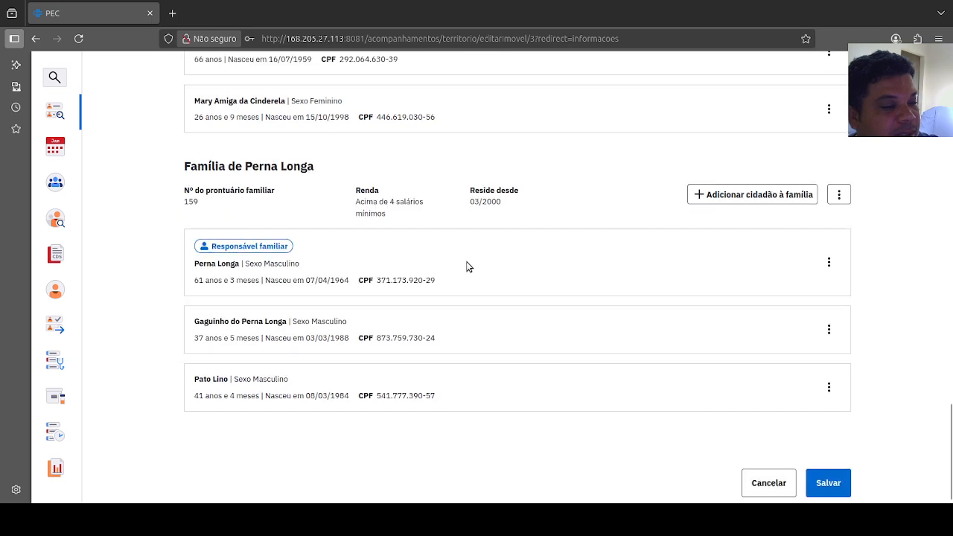
scroll(356, 343, up, 1)
scroll(354, 344, up, 2)
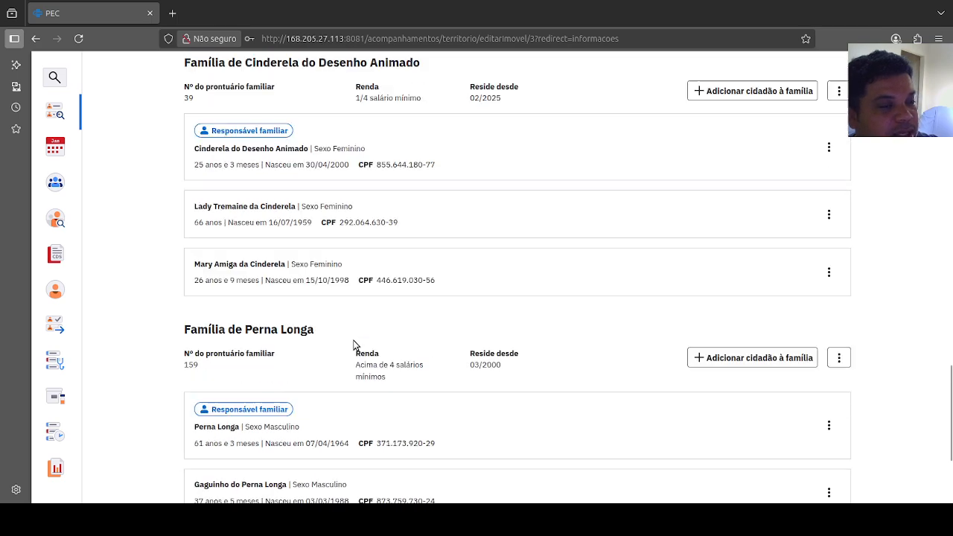
scroll(414, 219, up, 1)
scroll(414, 218, up, 10)
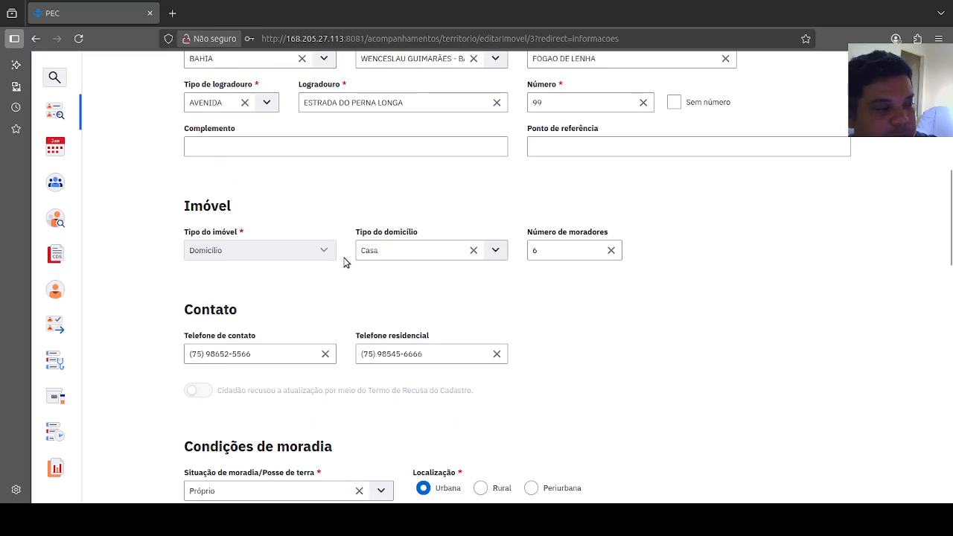
scroll(350, 261, up, 2)
scroll(356, 260, up, 2)
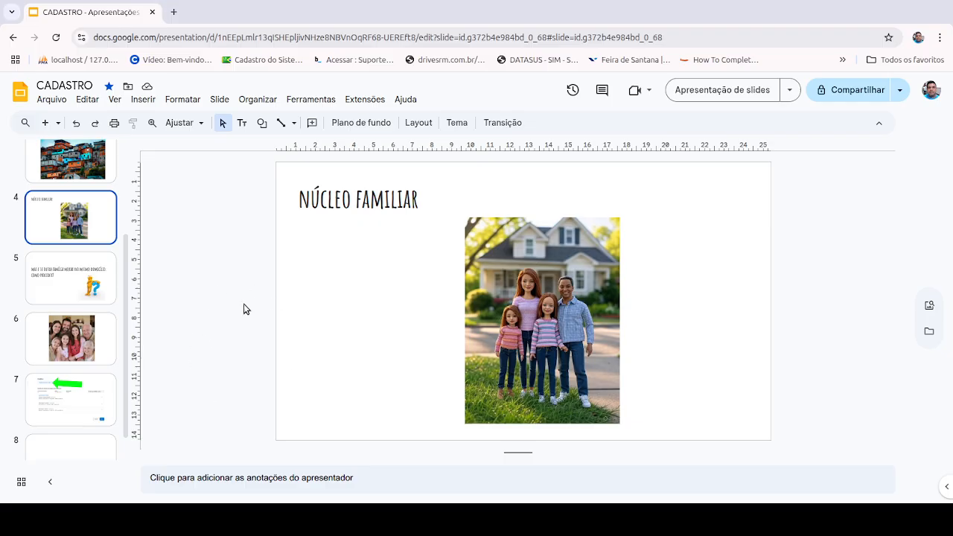
Step: Show slide 6, with the large family photo, in the CADASTRO presentation in Google Slides
click(89, 341)
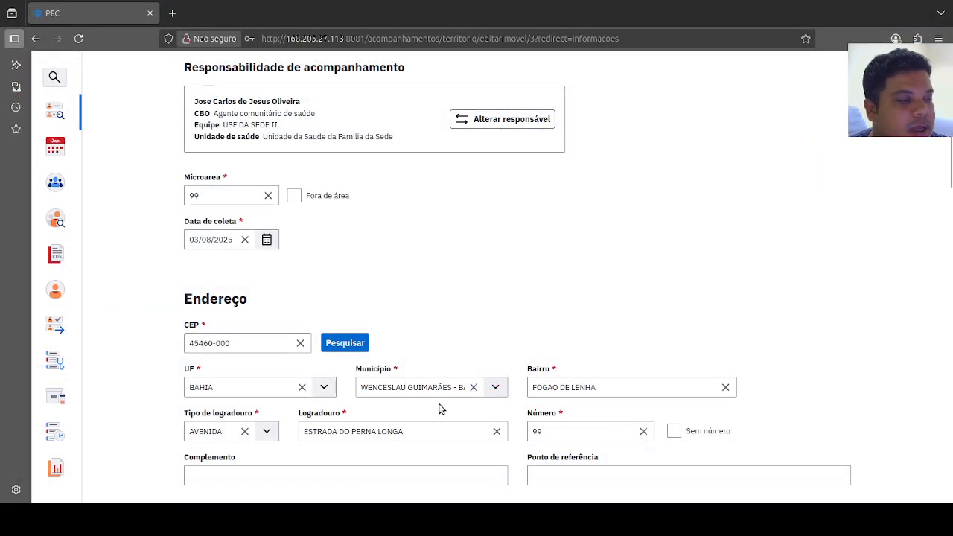
Step: Switch back to the PEC property form and compare the two registered families, highlighting the first family's heading
scroll(449, 334, down, 5)
scroll(449, 336, down, 8)
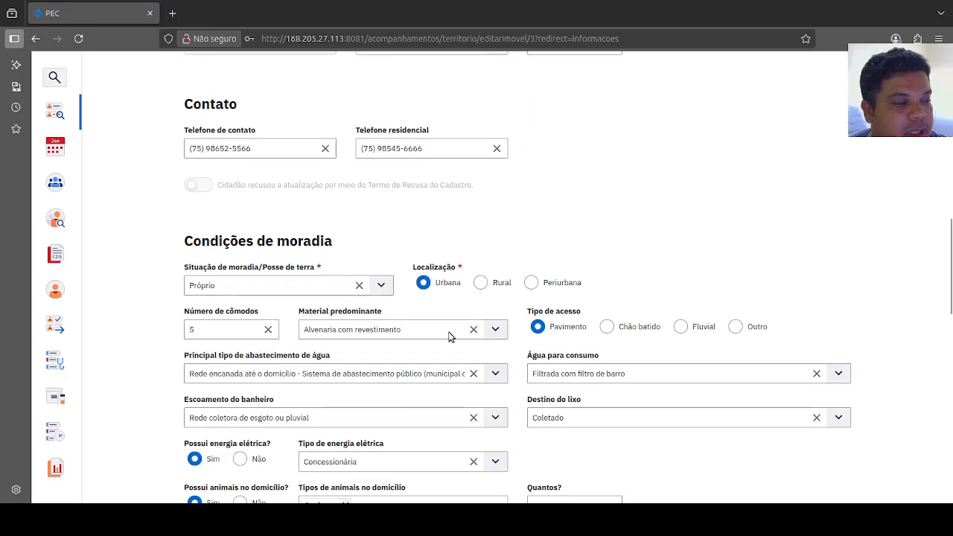
scroll(449, 336, down, 1)
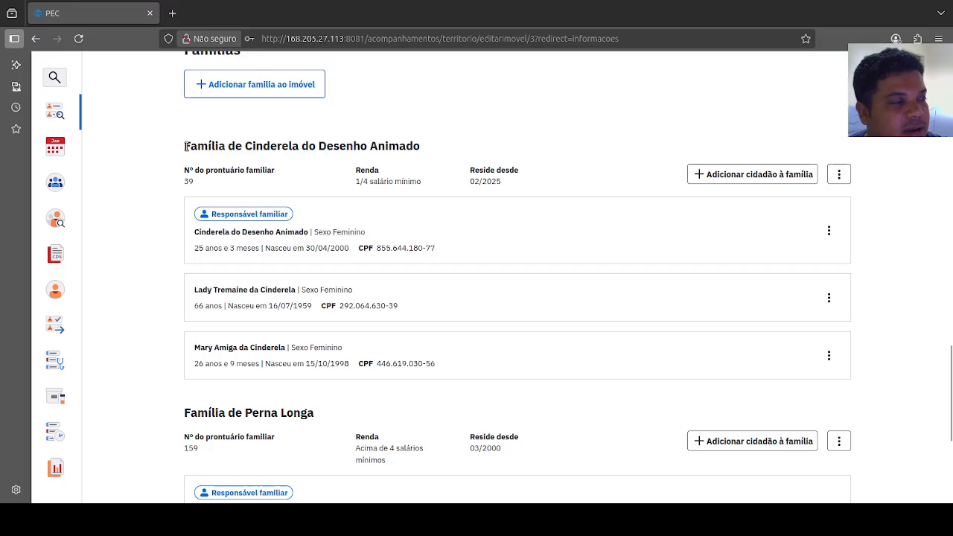
drag(187, 146, 421, 149)
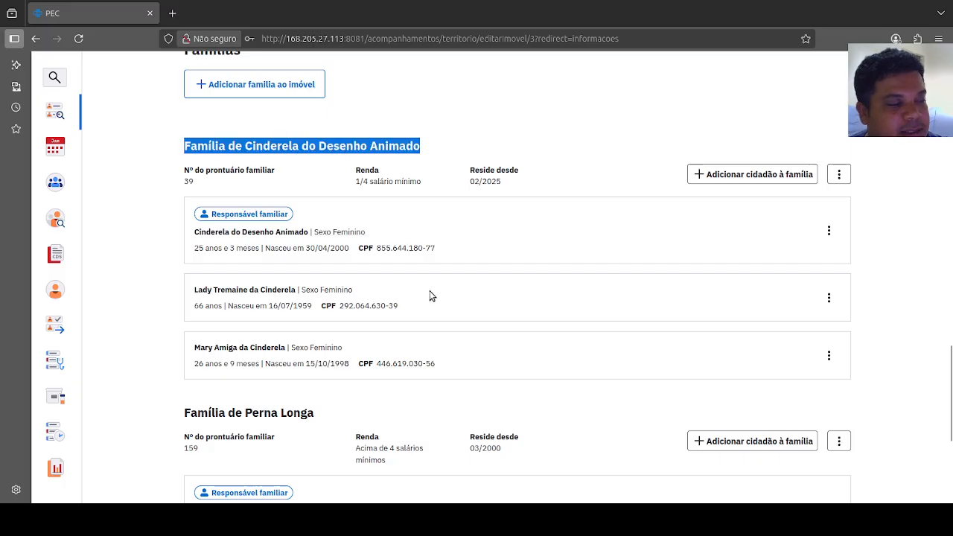
scroll(292, 363, down, 2)
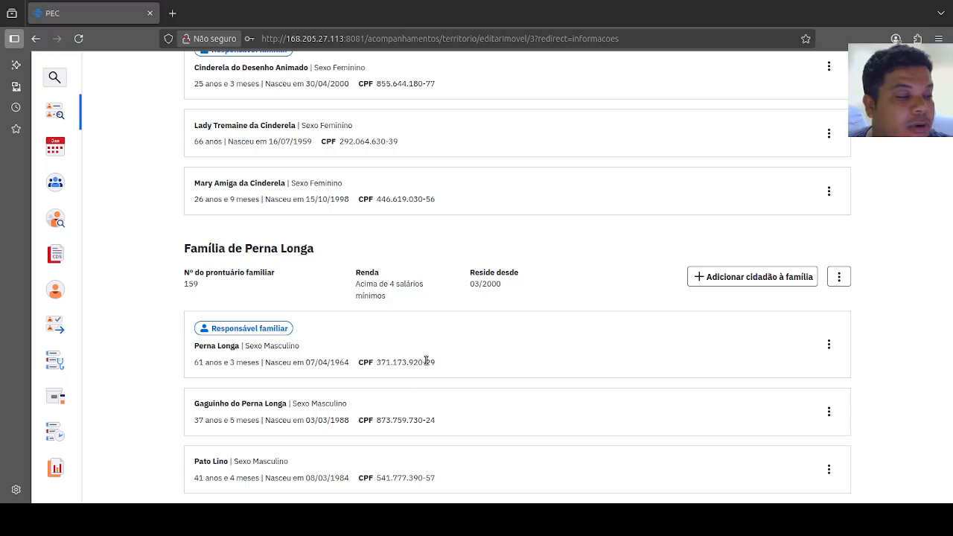
scroll(400, 370, down, 3)
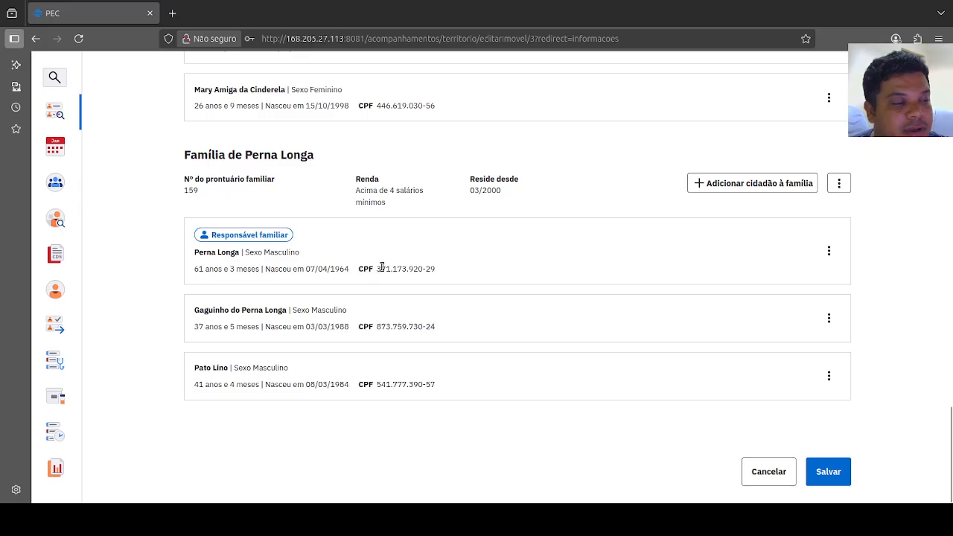
Step: Inspect the CPF of the second family's responsible member and the actions available for that citizen
drag(377, 269, 434, 270)
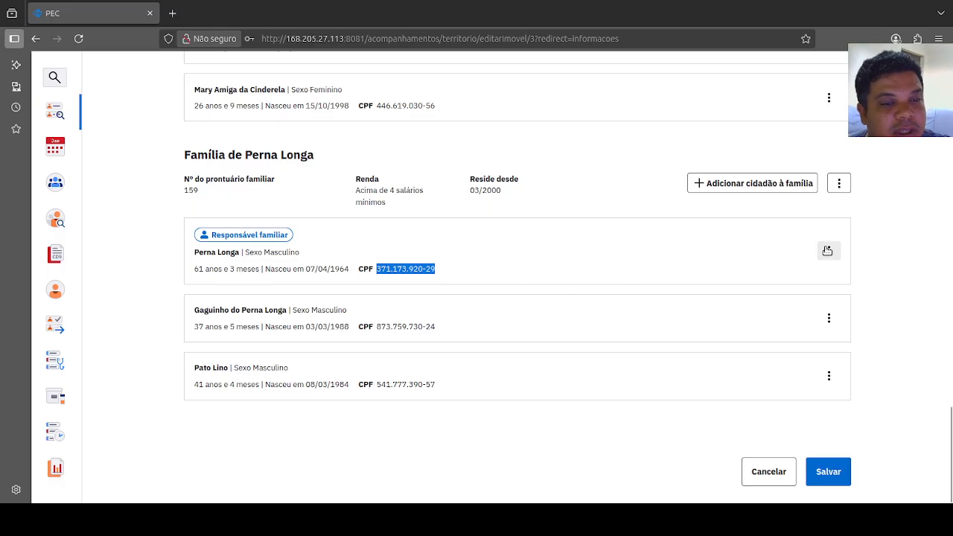
click(828, 251)
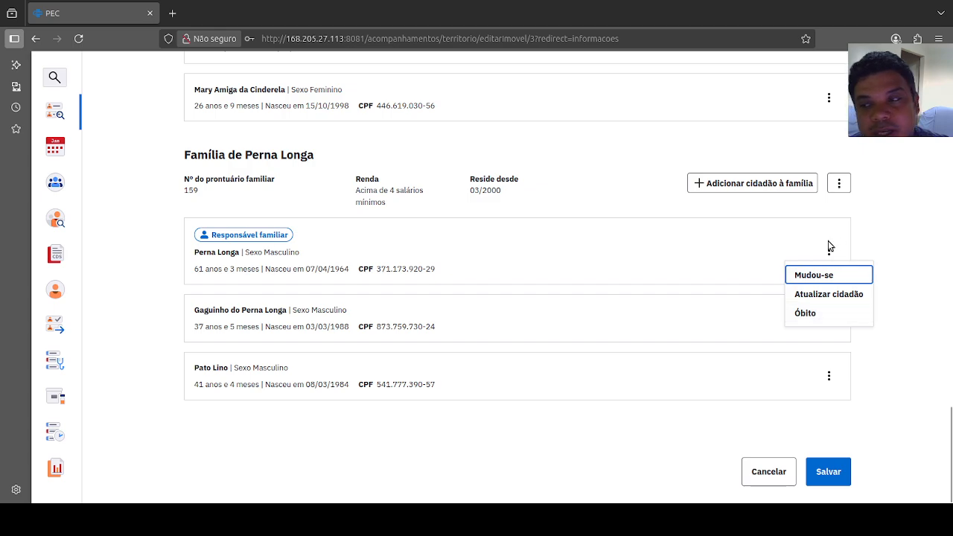
click(875, 222)
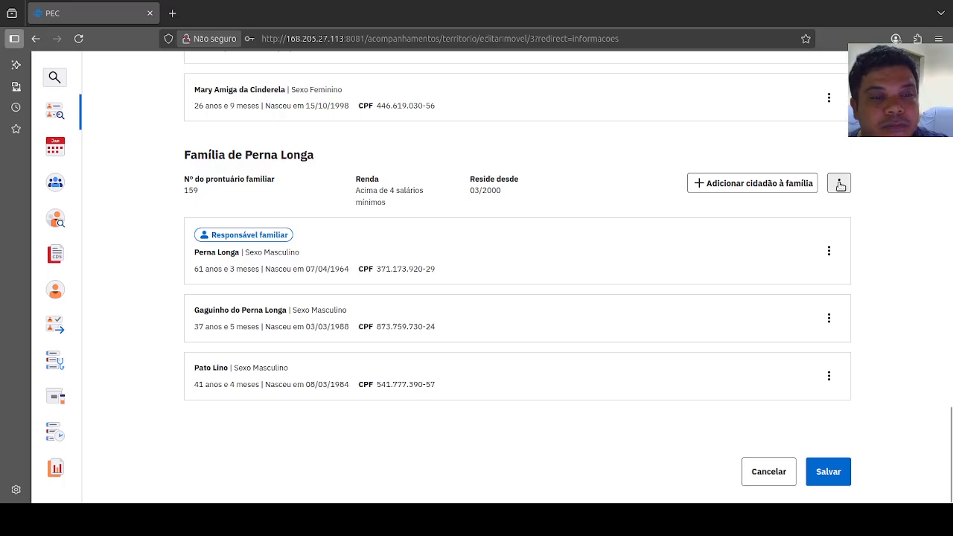
Step: Mark the second family as moved with Família mudou-se, save the property registration, and return to Acompanhamento do território
click(840, 184)
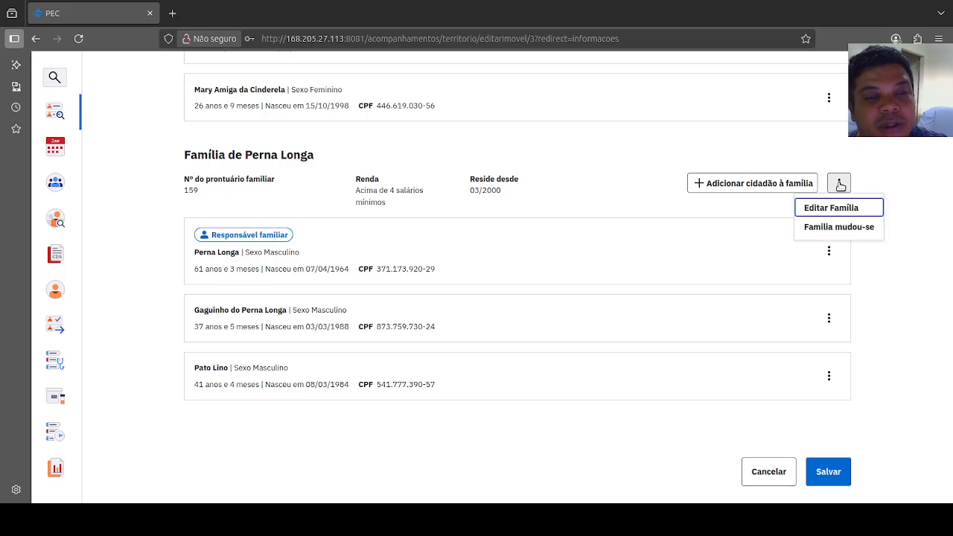
click(831, 228)
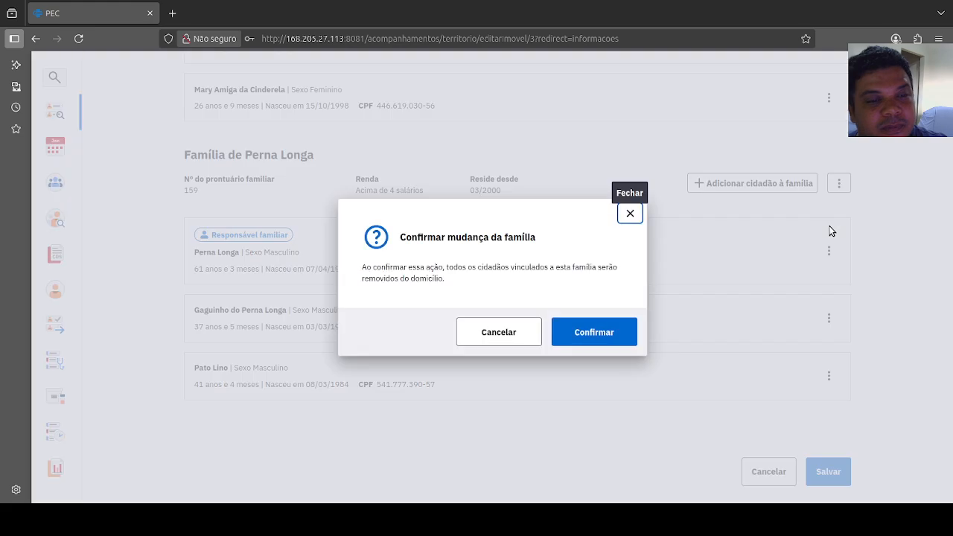
click(595, 335)
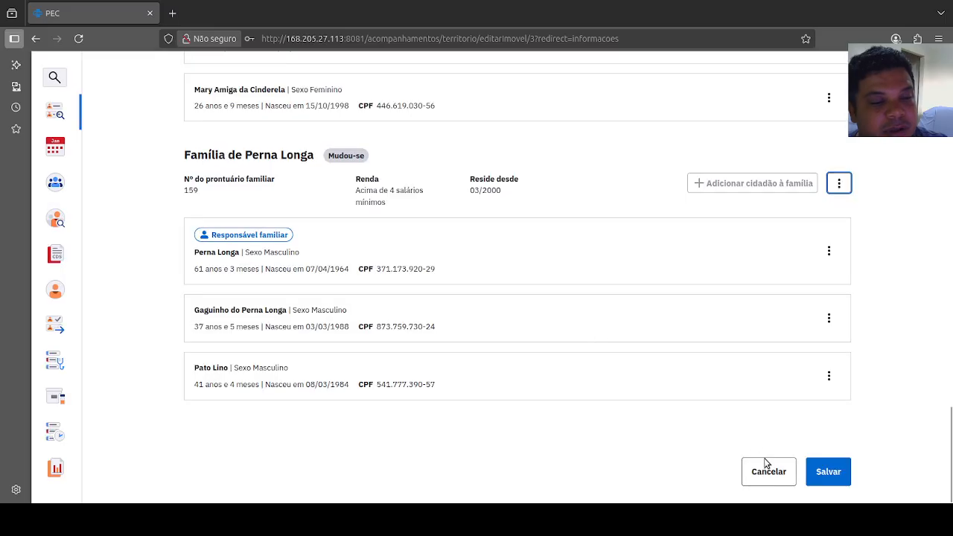
click(833, 479)
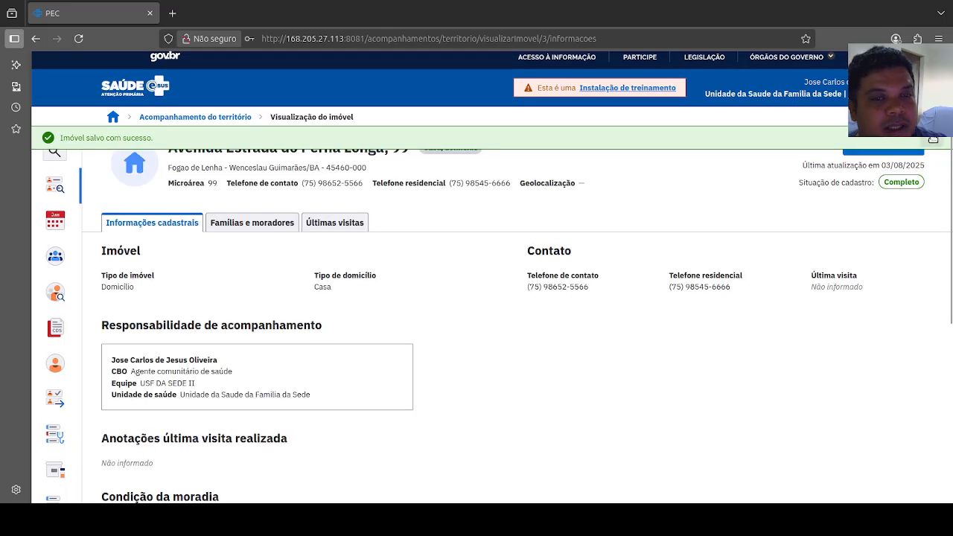
click(218, 117)
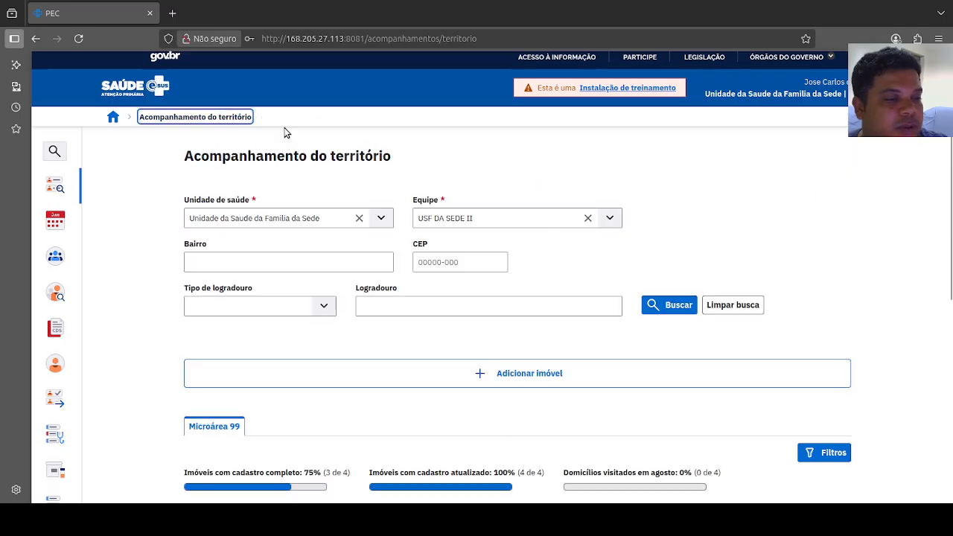
Step: Collapse and re-expand the first street in the Microárea 99 list, and review its properties and citizen counts
scroll(623, 300, down, 5)
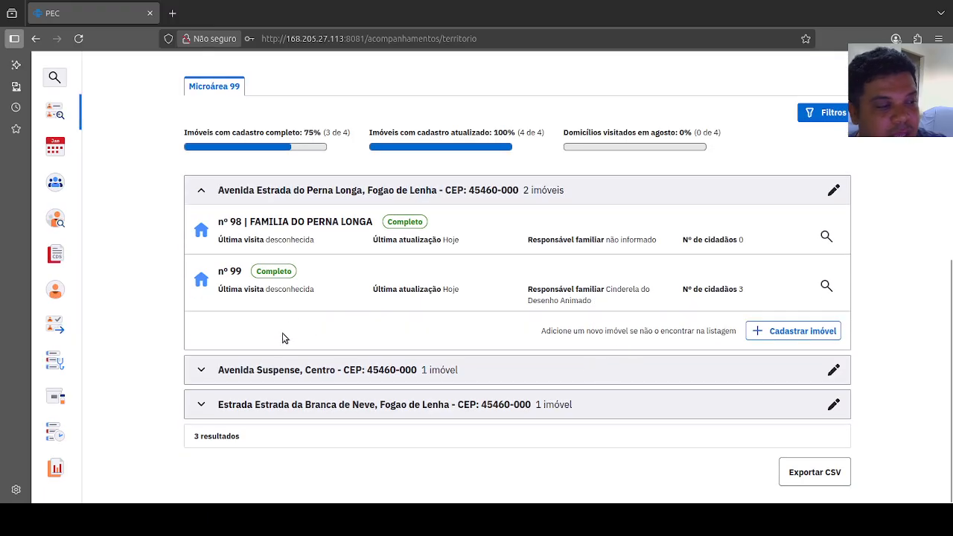
click(242, 191)
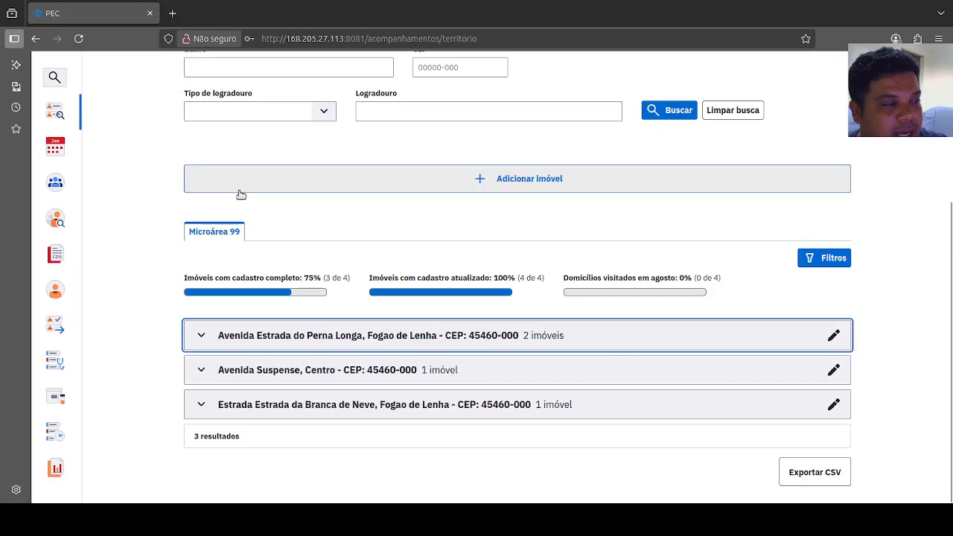
click(236, 335)
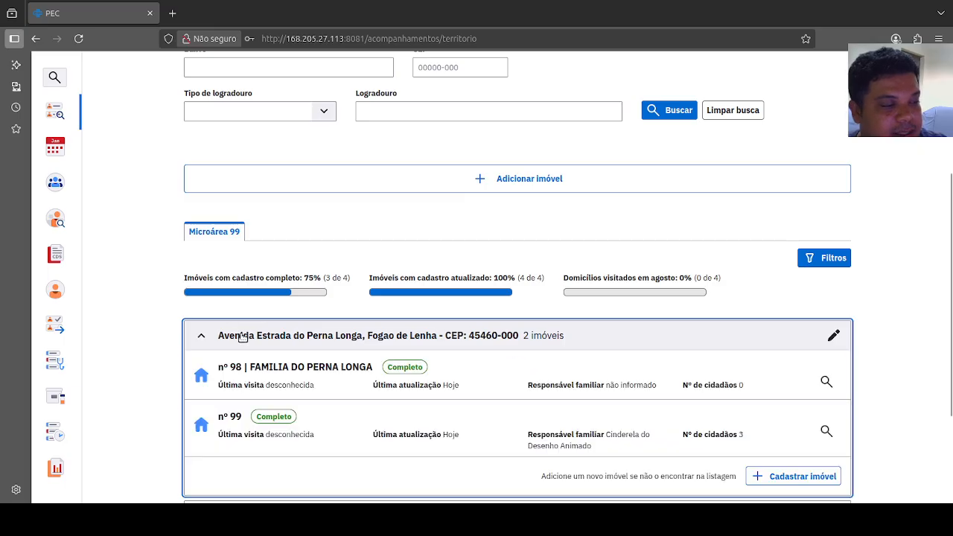
scroll(320, 339, down, 2)
scroll(324, 340, down, 2)
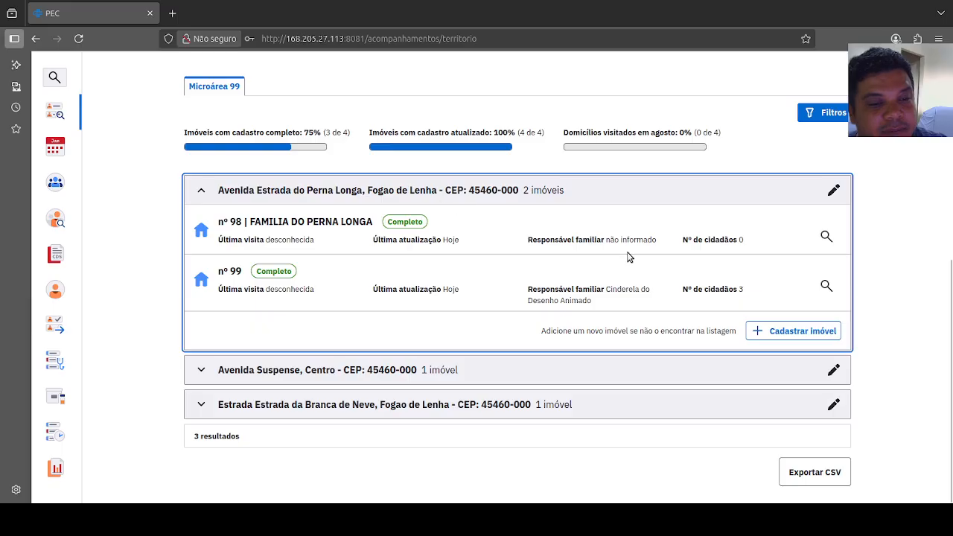
Step: Open a new property registration for the first street, review its address, Imóvel and Condições de moradia sections, and cancel it
click(806, 333)
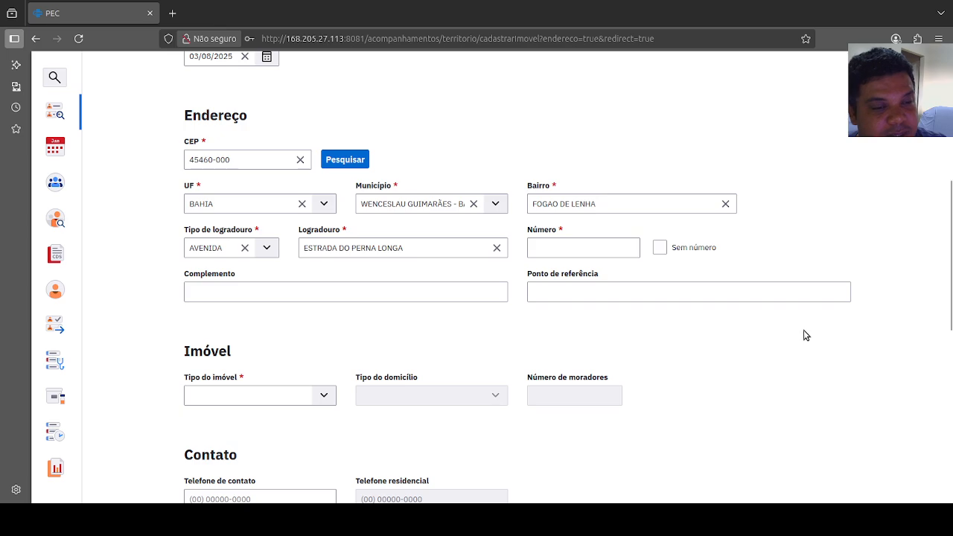
scroll(309, 325, down, 5)
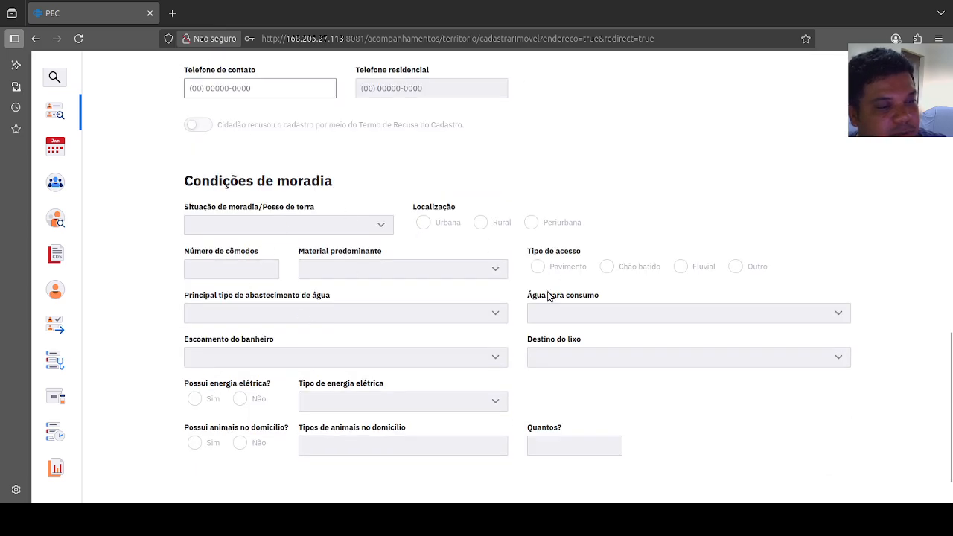
scroll(501, 390, down, 1)
scroll(467, 324, up, 3)
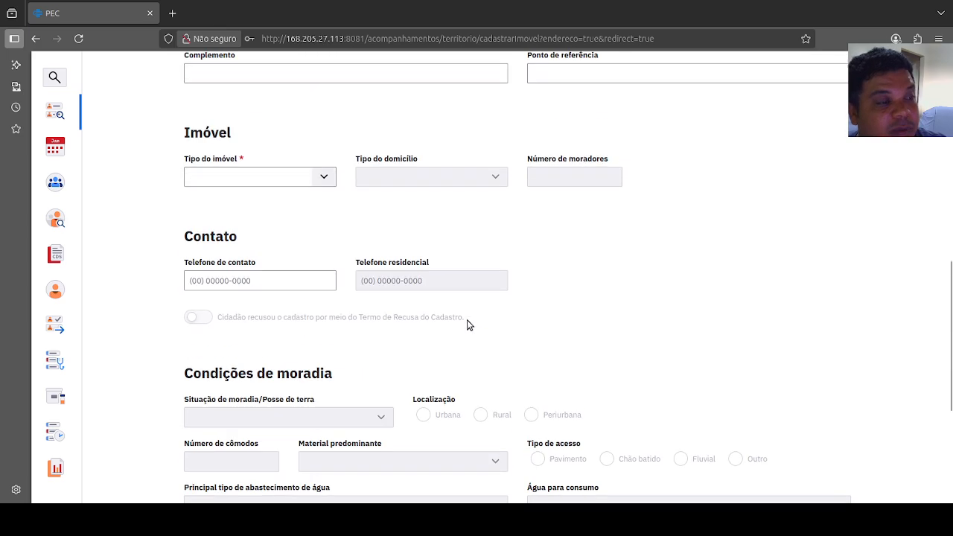
scroll(467, 324, up, 2)
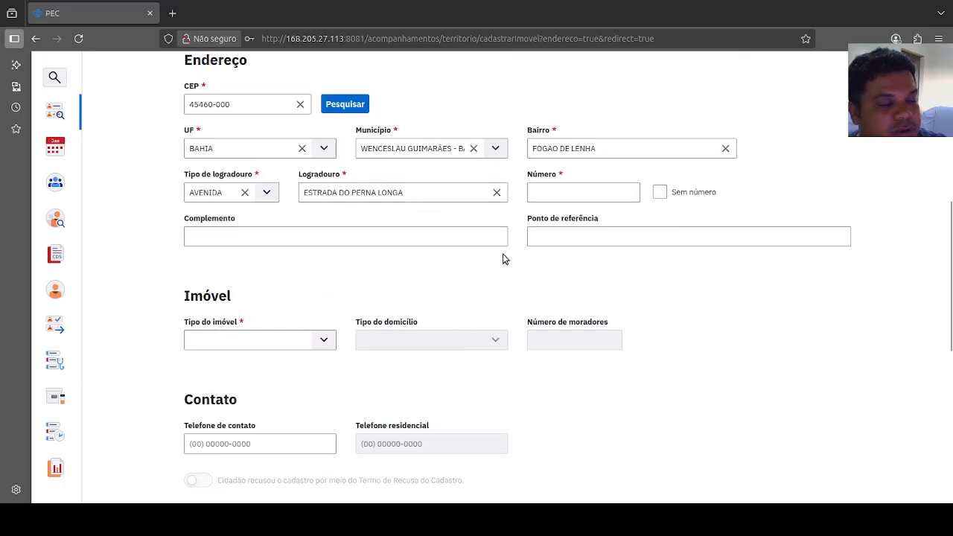
scroll(503, 258, down, 5)
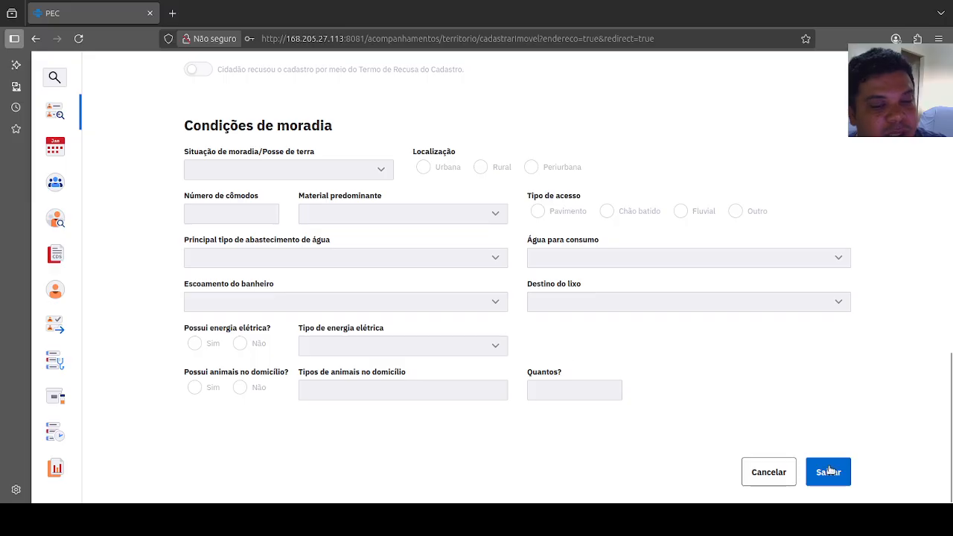
click(768, 472)
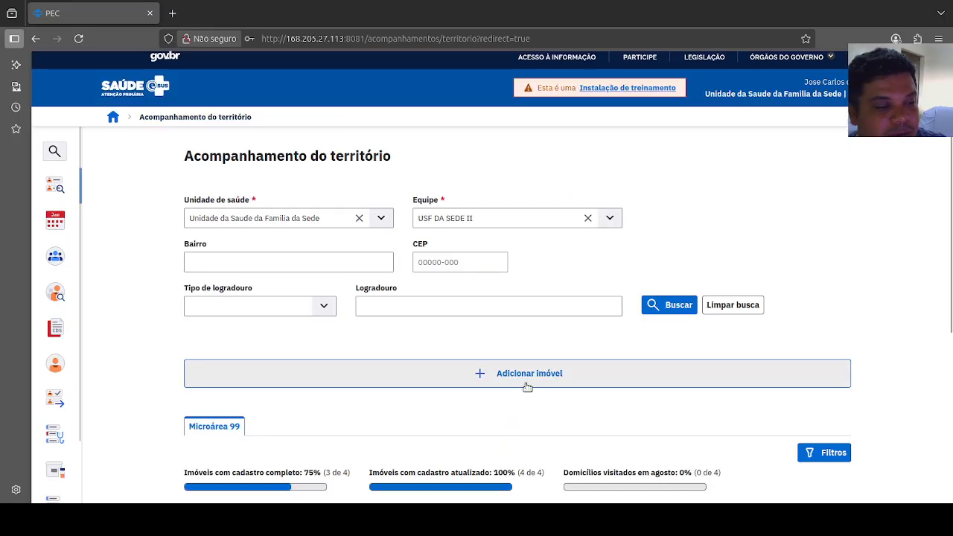
Step: View the editable street data for the first street in the territory list, and close the form without making changes
scroll(466, 387, down, 5)
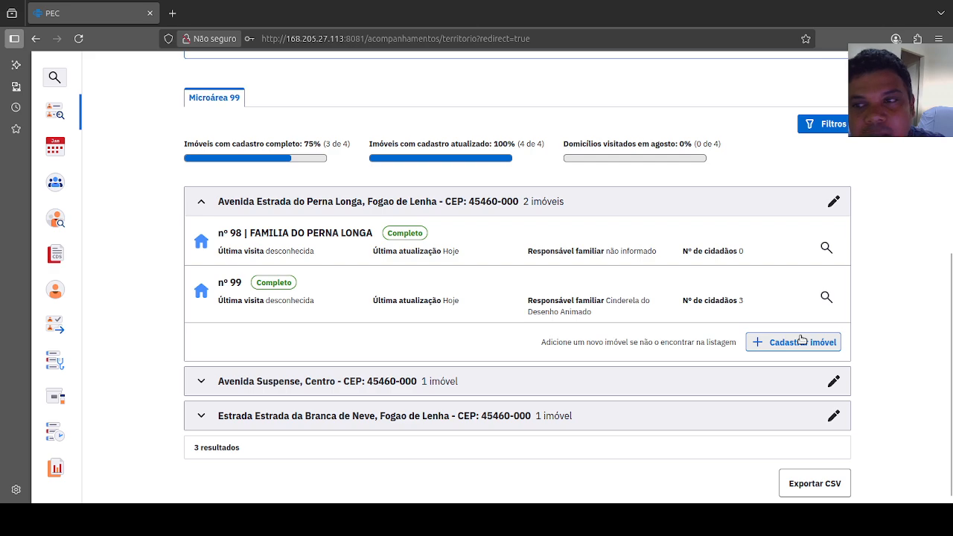
click(833, 202)
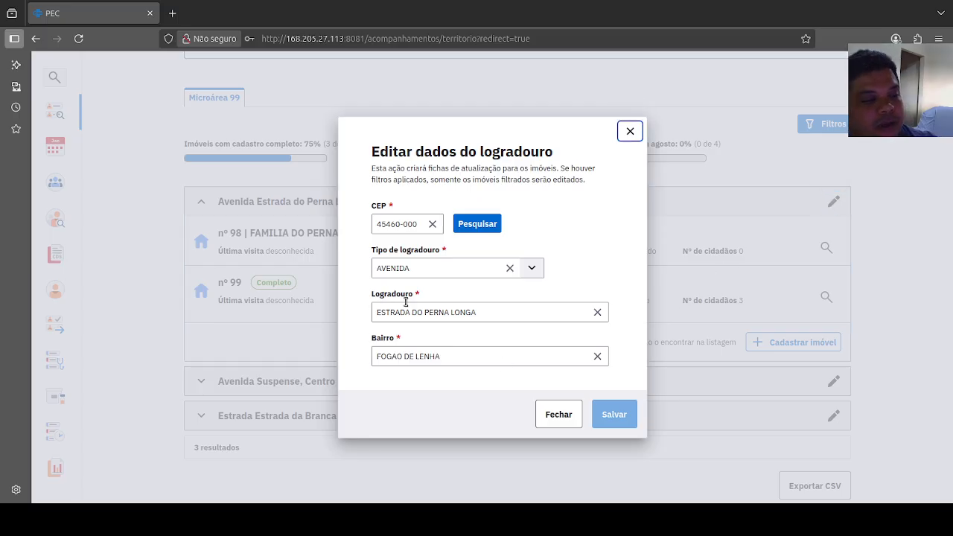
click(559, 415)
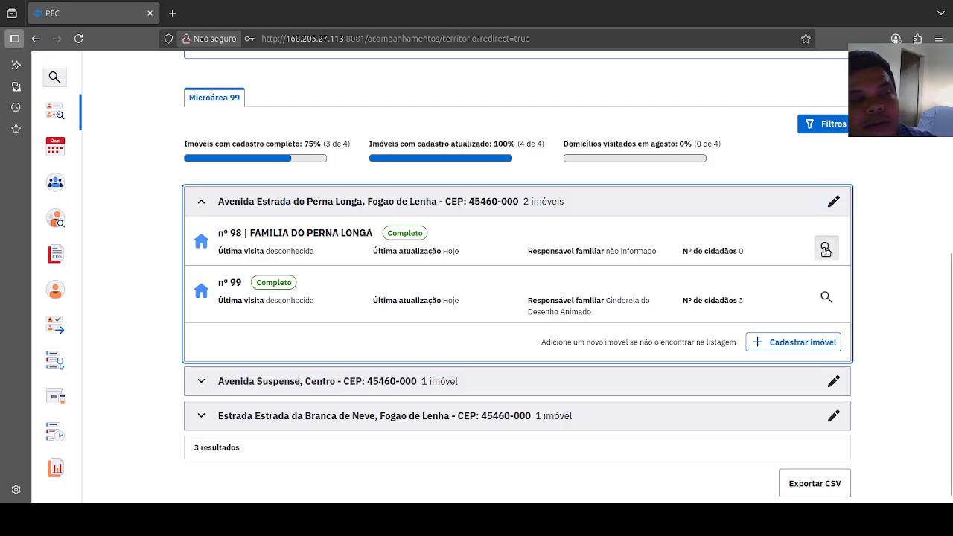
Step: Open the first street's first listed property for a registration update, and review its address, housing conditions and Famílias section
click(825, 249)
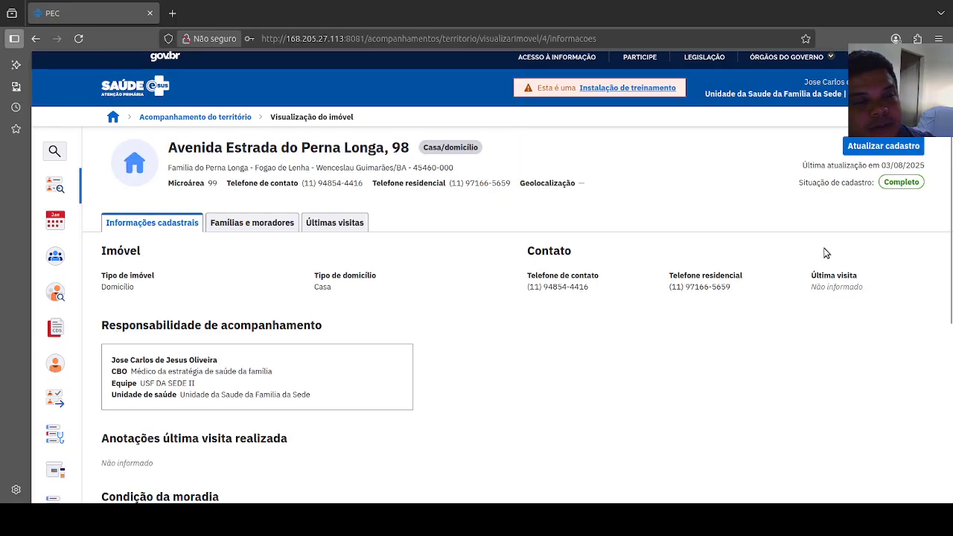
click(872, 147)
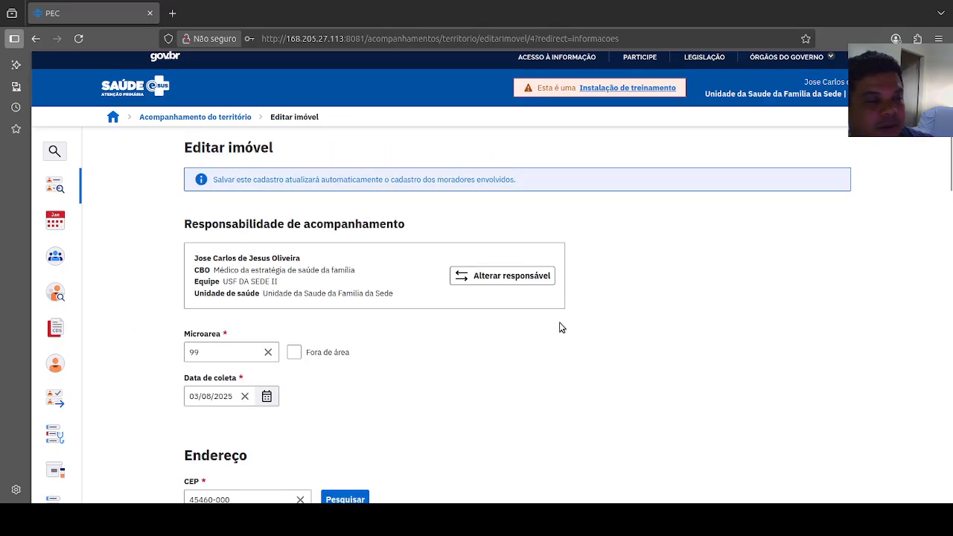
scroll(563, 328, down, 4)
scroll(562, 327, down, 4)
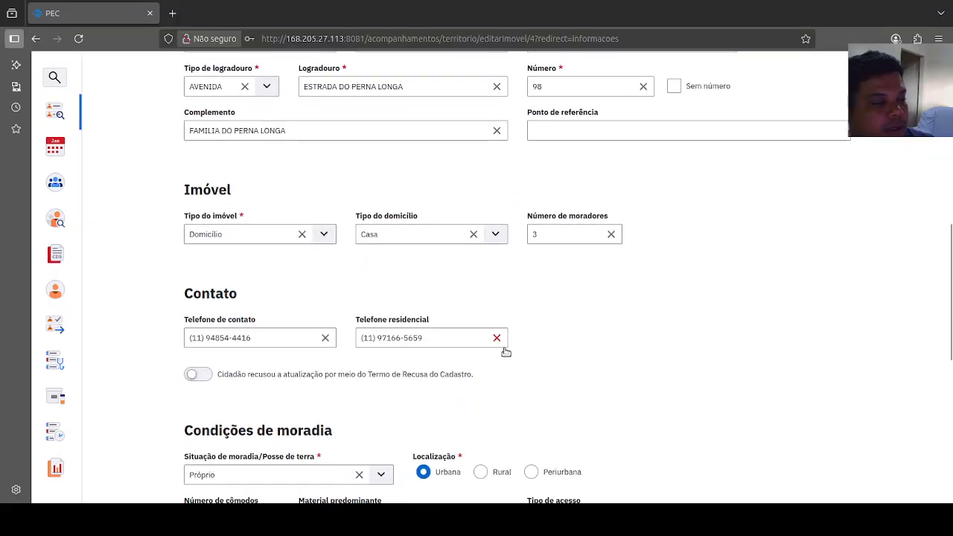
scroll(505, 351, down, 3)
scroll(366, 295, down, 2)
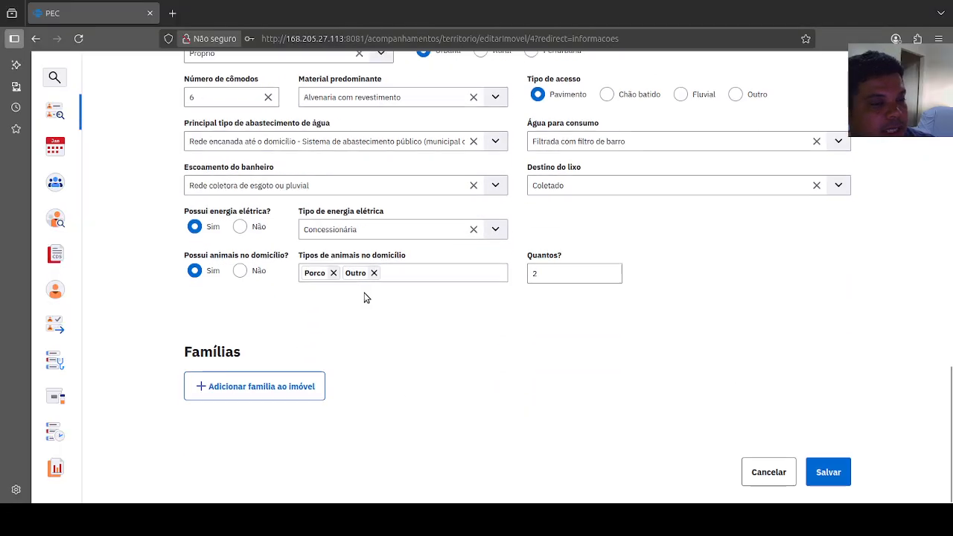
scroll(424, 250, up, 3)
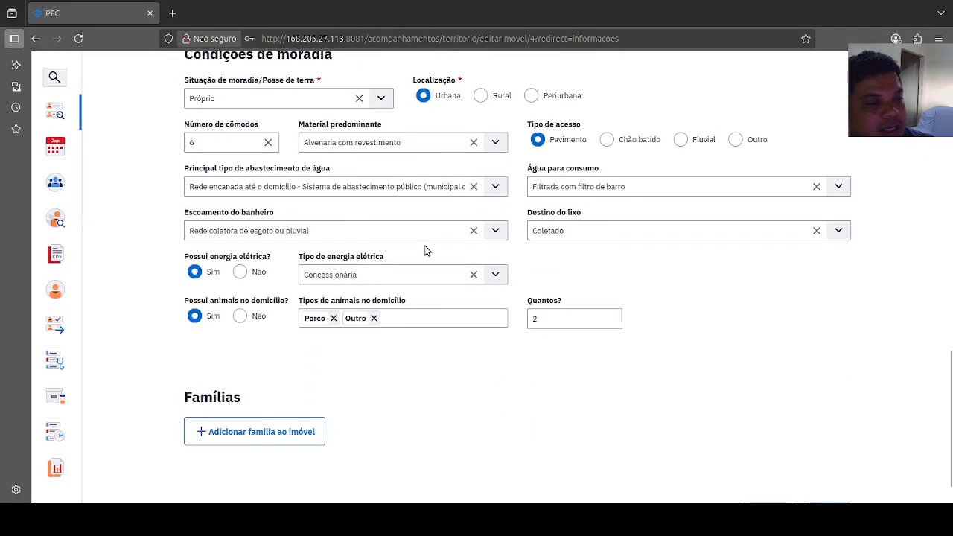
scroll(424, 250, up, 8)
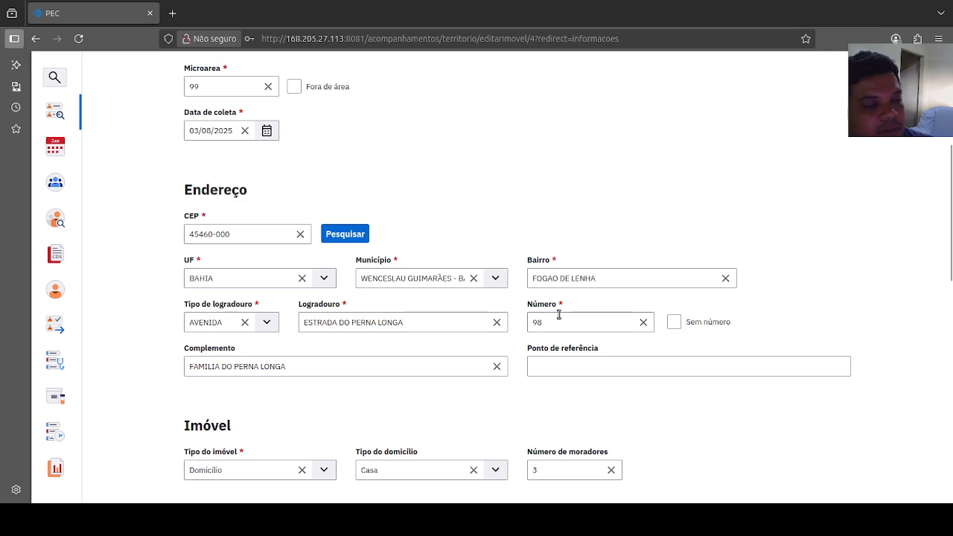
scroll(511, 347, down, 7)
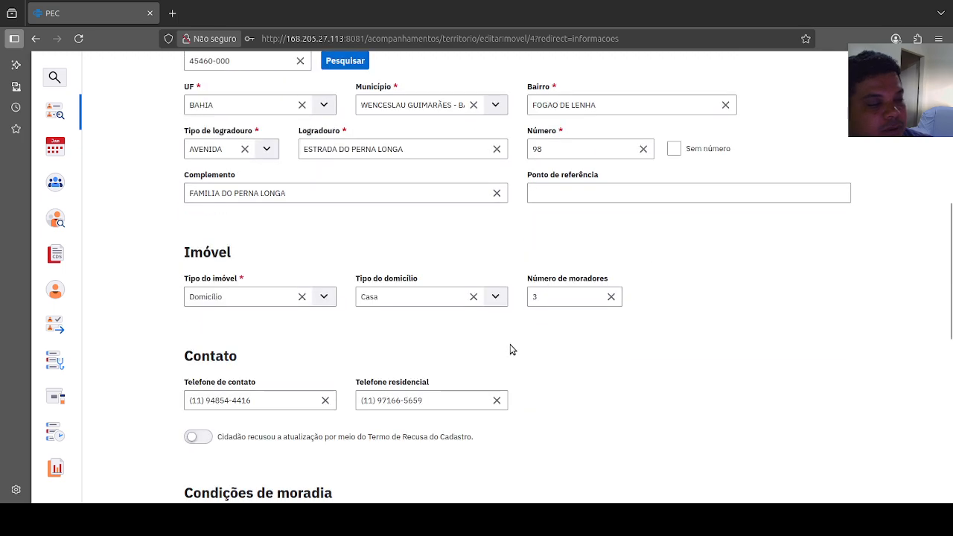
scroll(494, 350, down, 3)
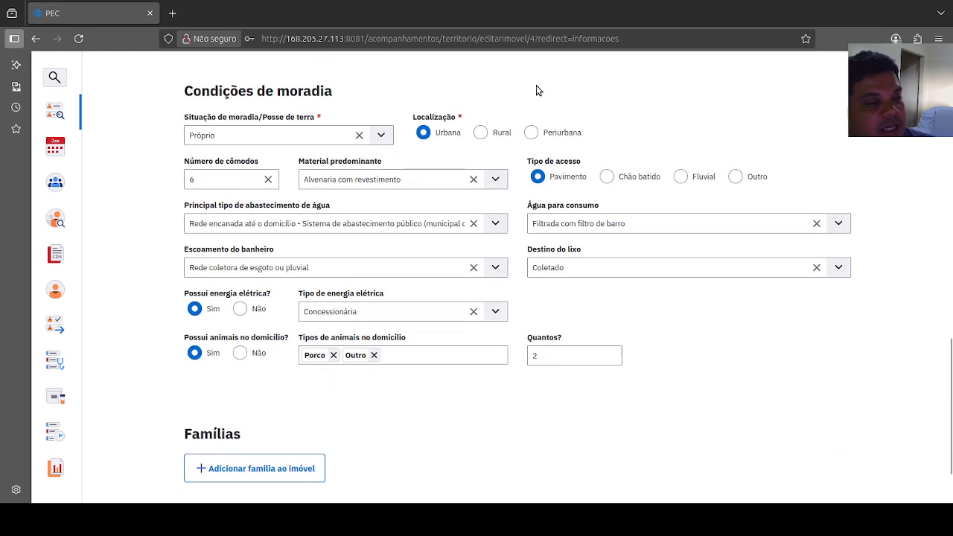
scroll(613, 335, down, 2)
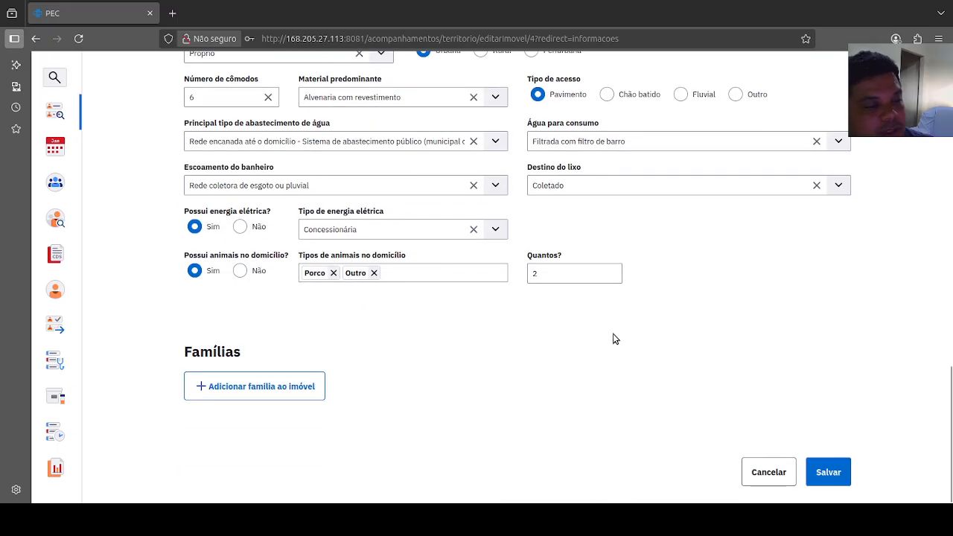
Step: Start adding a family with its record number, income Acima de 4 salários mínimos, residence since 09/2000 and 3 members
click(262, 392)
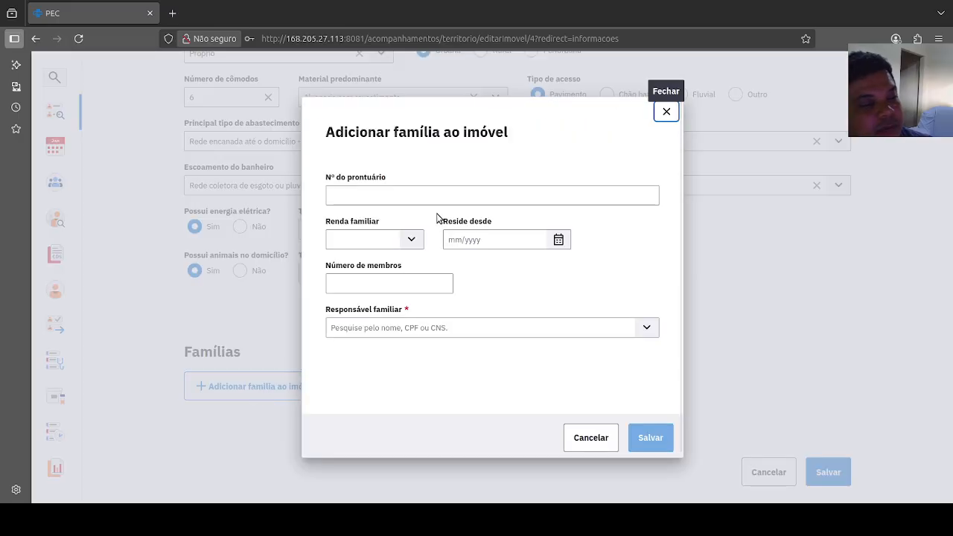
click(404, 203)
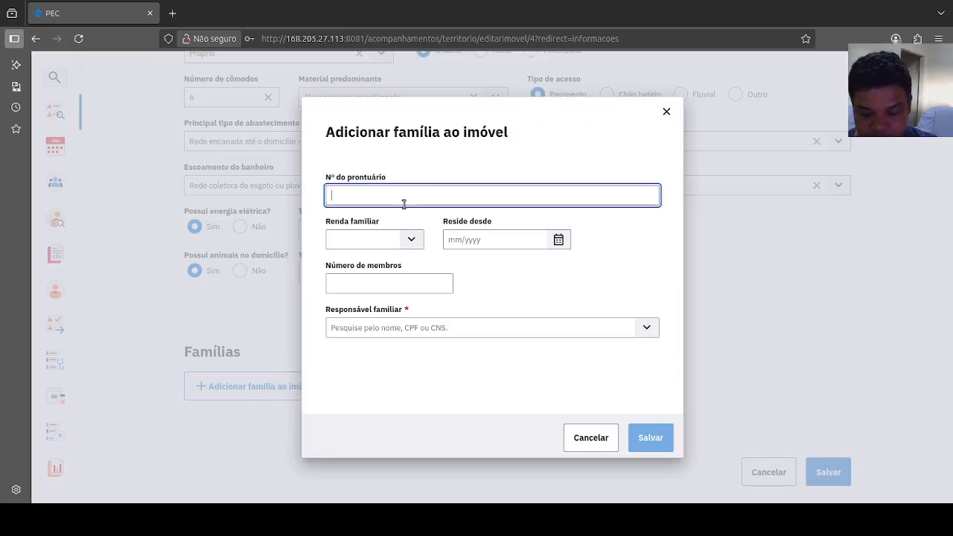
text(159)
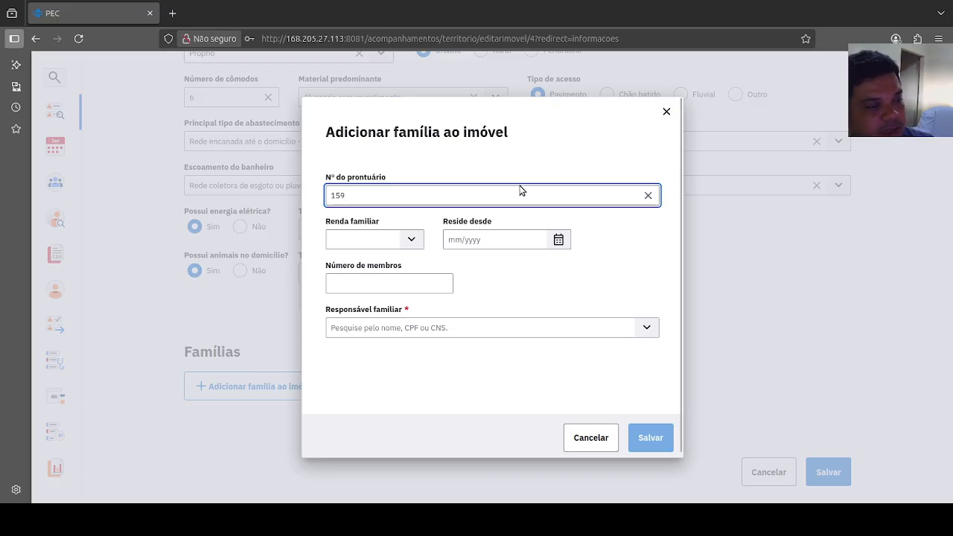
click(411, 240)
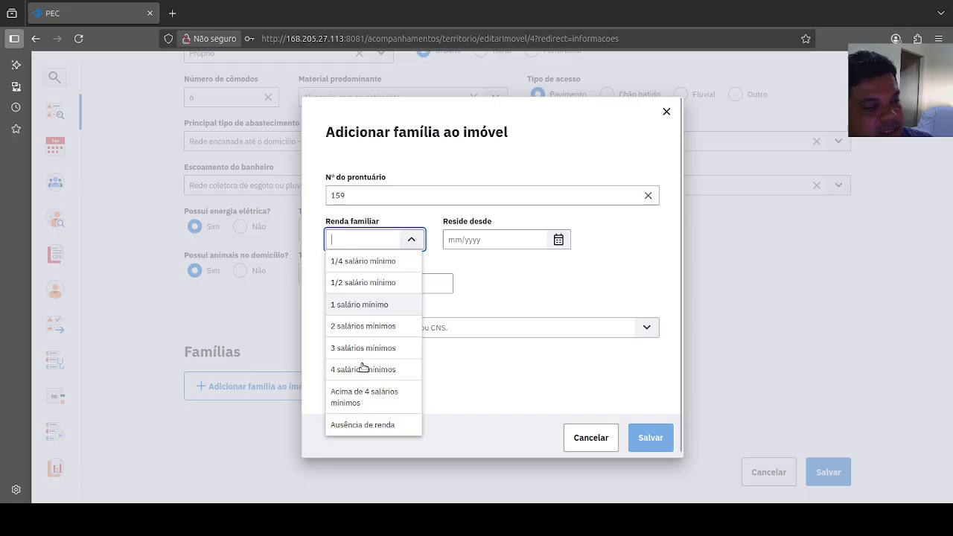
click(376, 397)
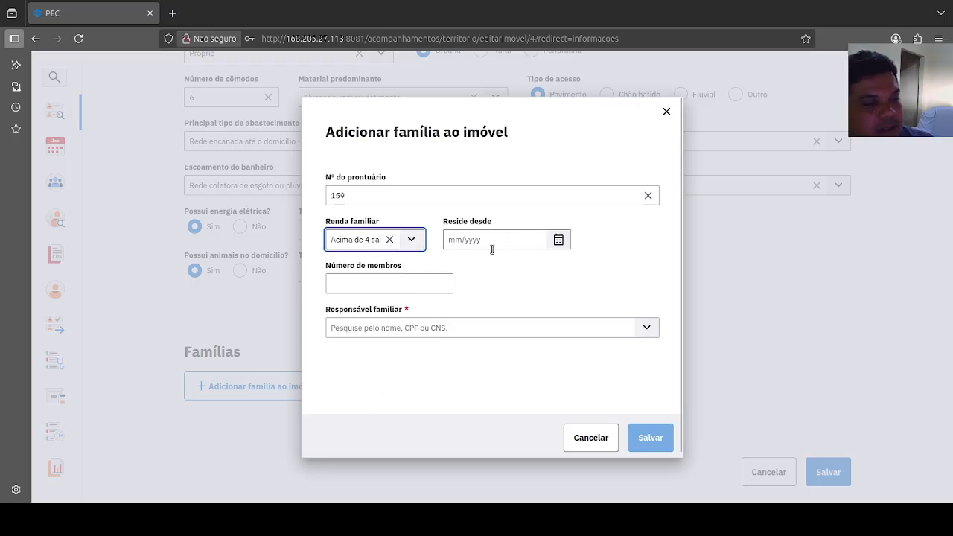
click(491, 246)
text(09/200)
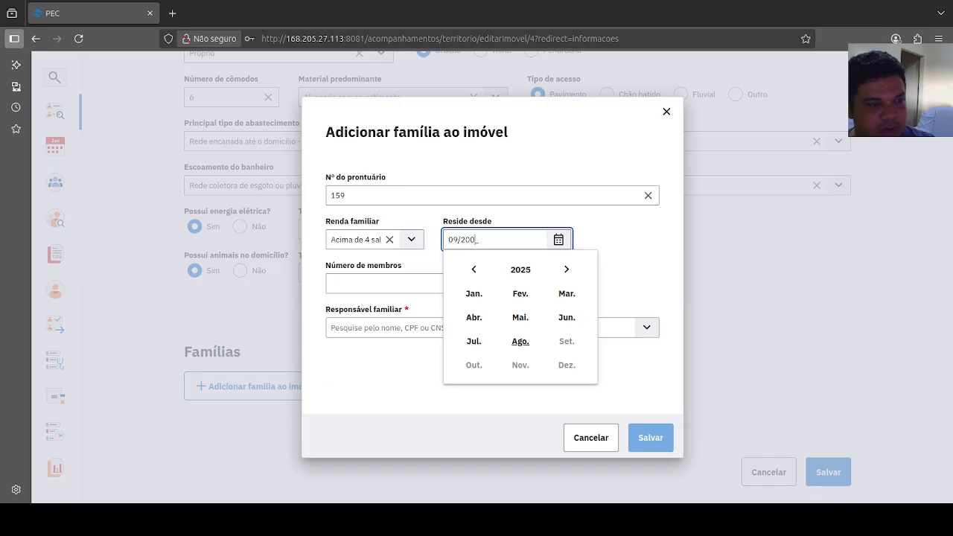
text(0)
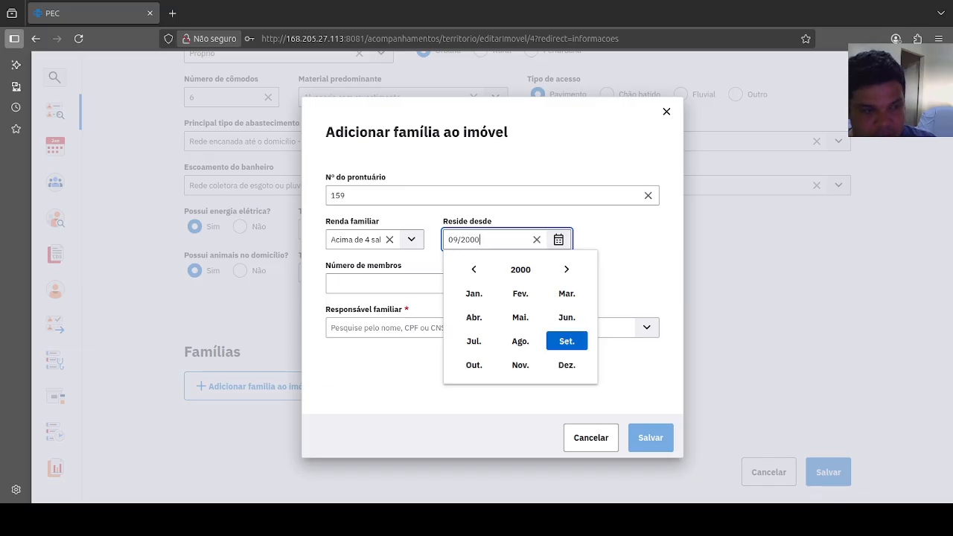
click(438, 284)
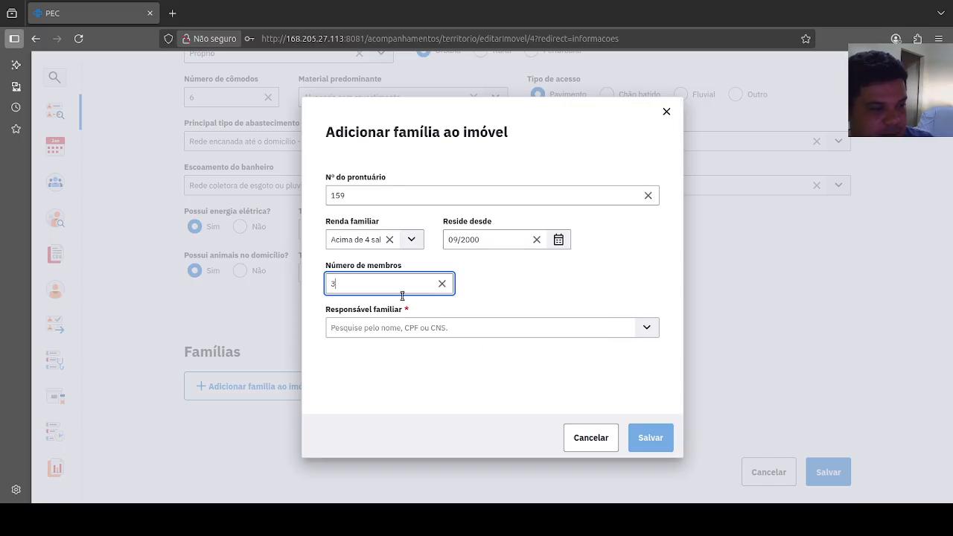
text(3)
Step: Find the family's responsible member by the copied CPF, select the matching citizen as Responsável familiar, and save the family
click(432, 328)
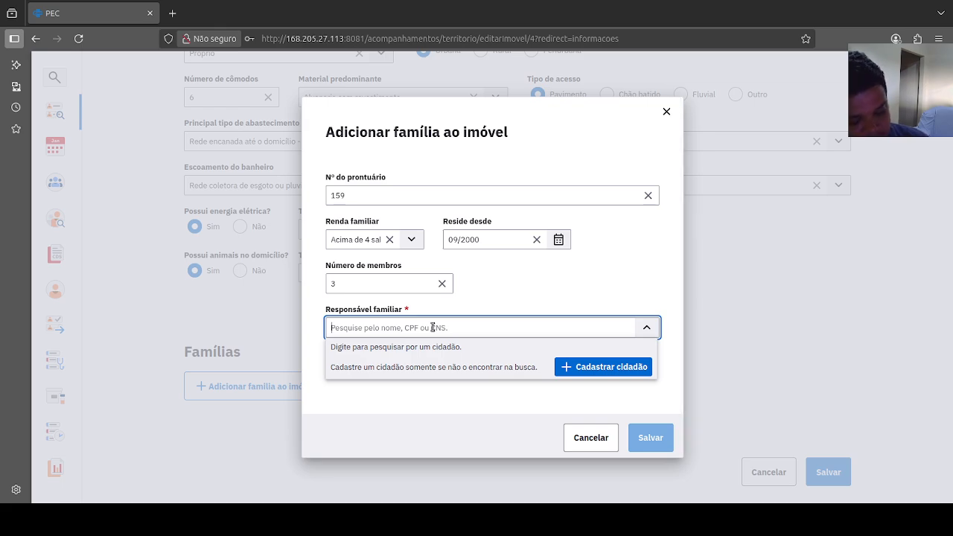
text(371.173.920-29)
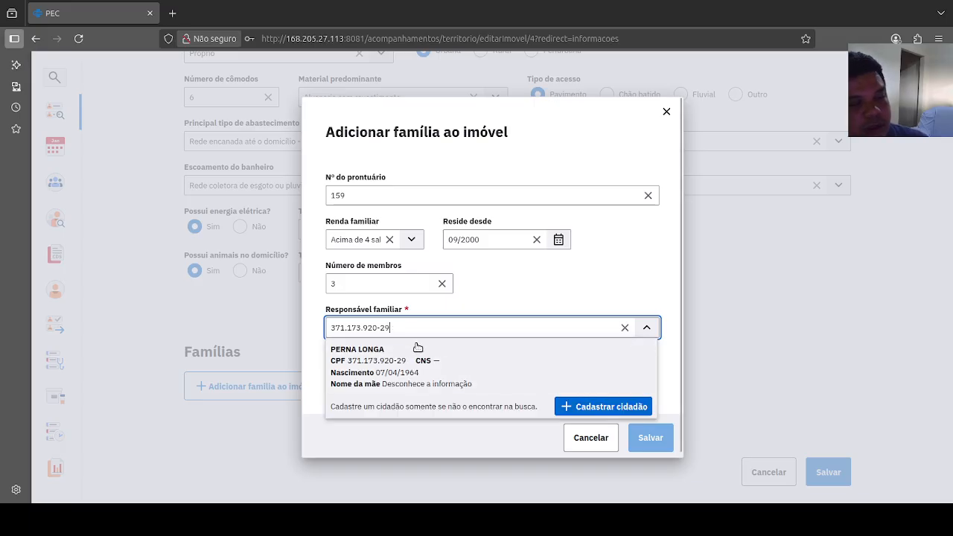
click(365, 370)
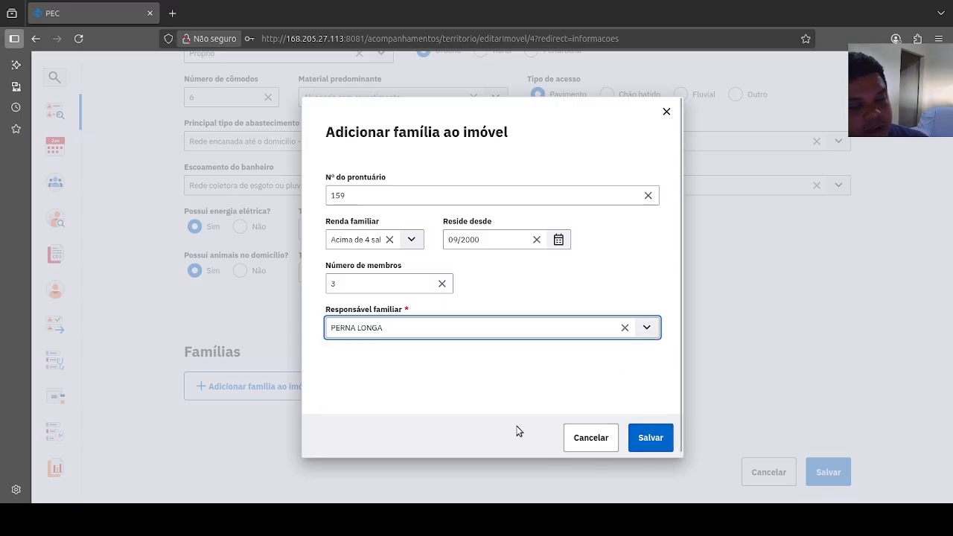
click(662, 439)
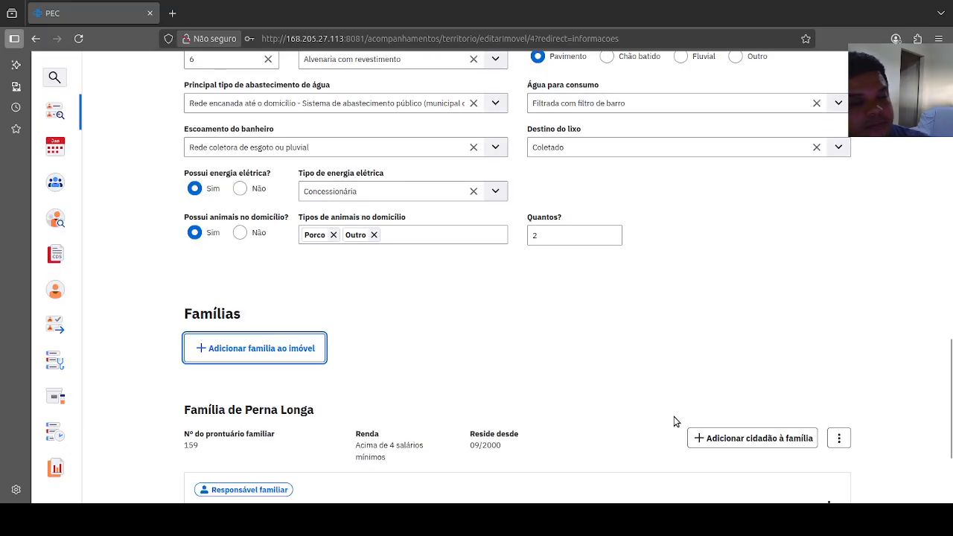
scroll(638, 359, down, 2)
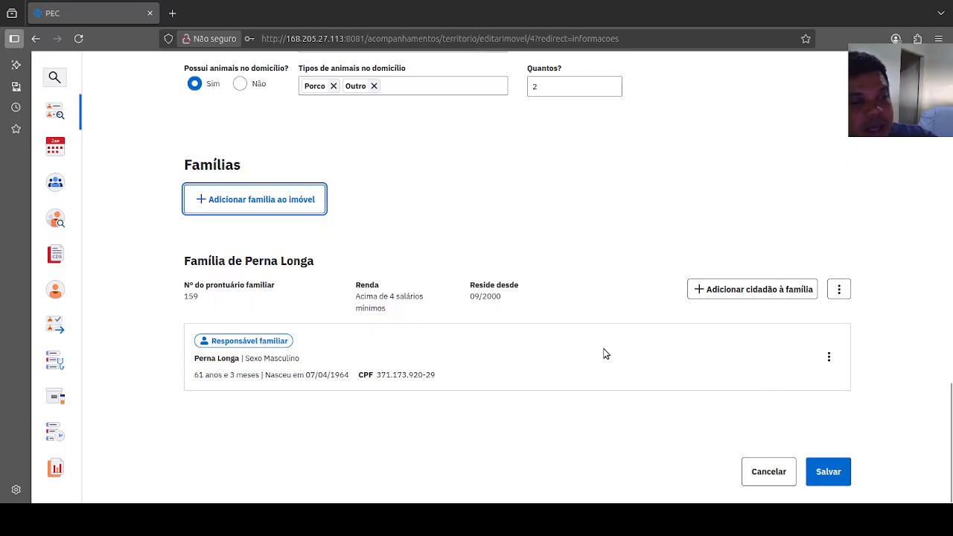
Step: Check the property's housing conditions and new family, save the property registration, and dismiss the notification
scroll(604, 354, up, 4)
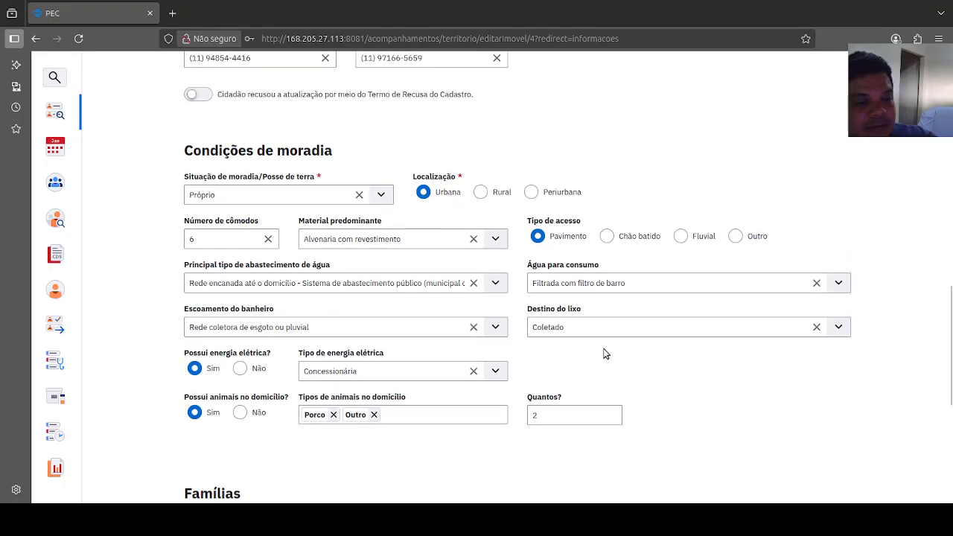
scroll(605, 354, down, 3)
scroll(604, 354, down, 1)
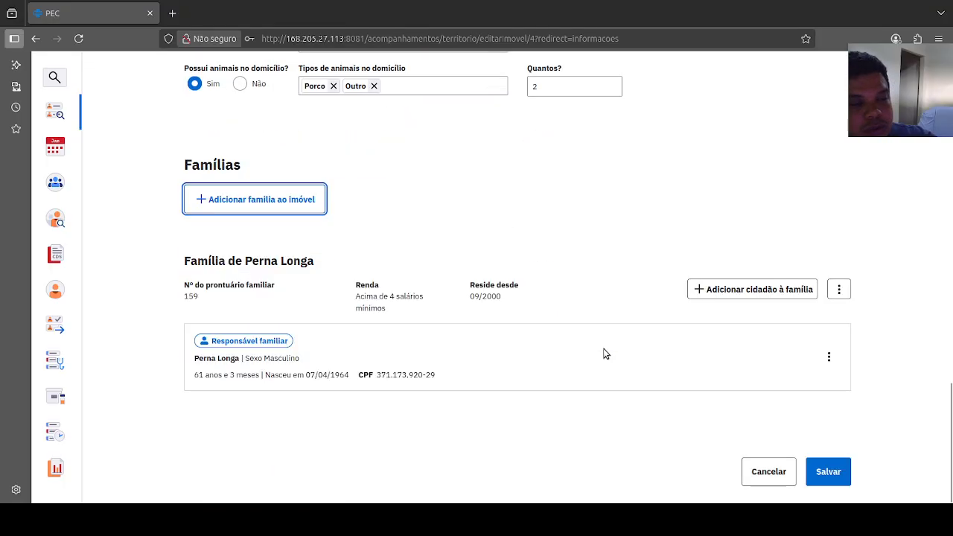
click(825, 473)
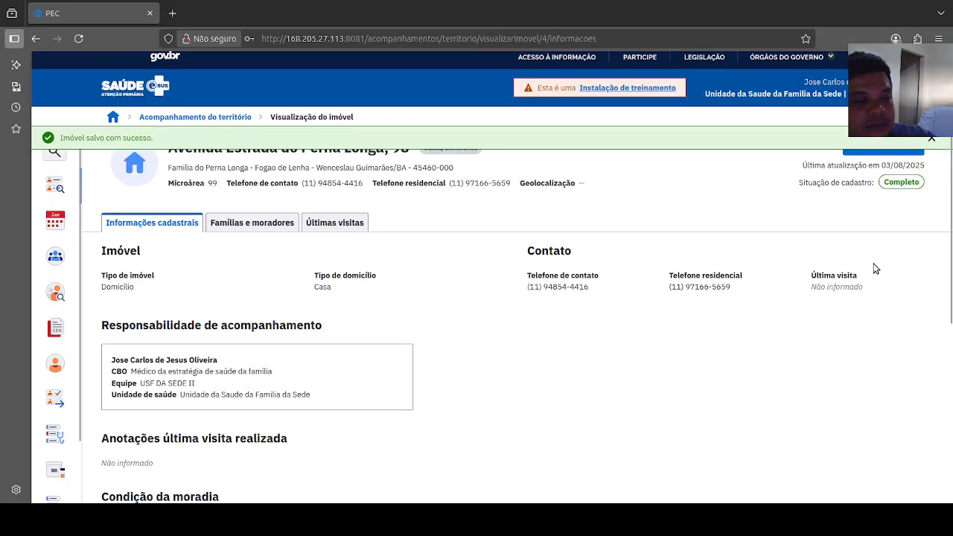
scroll(855, 287, up, 1)
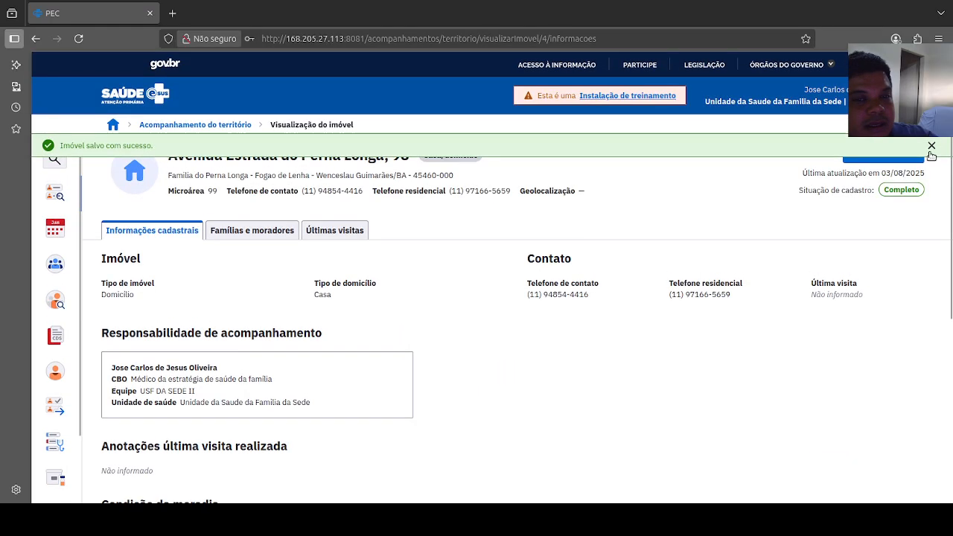
click(931, 145)
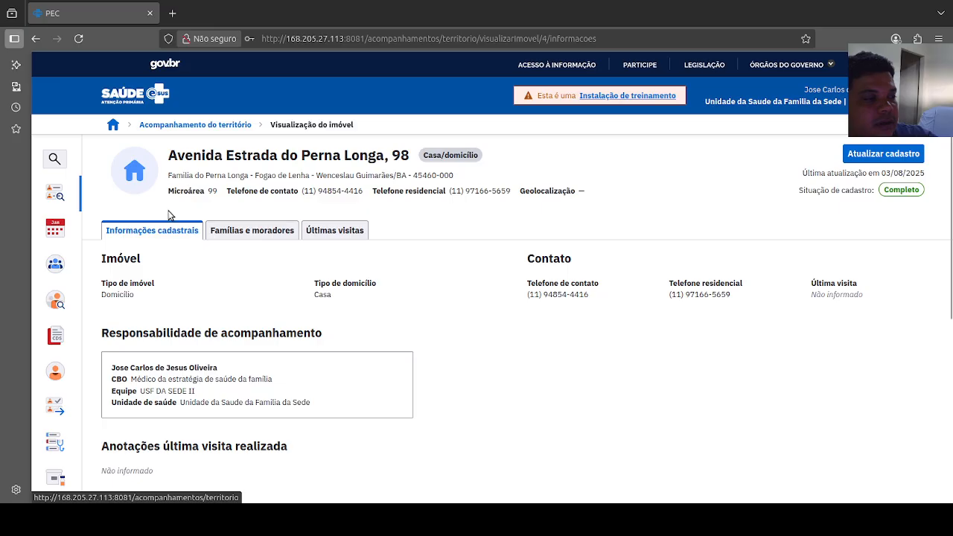
Step: Return to the territory list, open the first street's property nº 98, and review its registration information
click(206, 128)
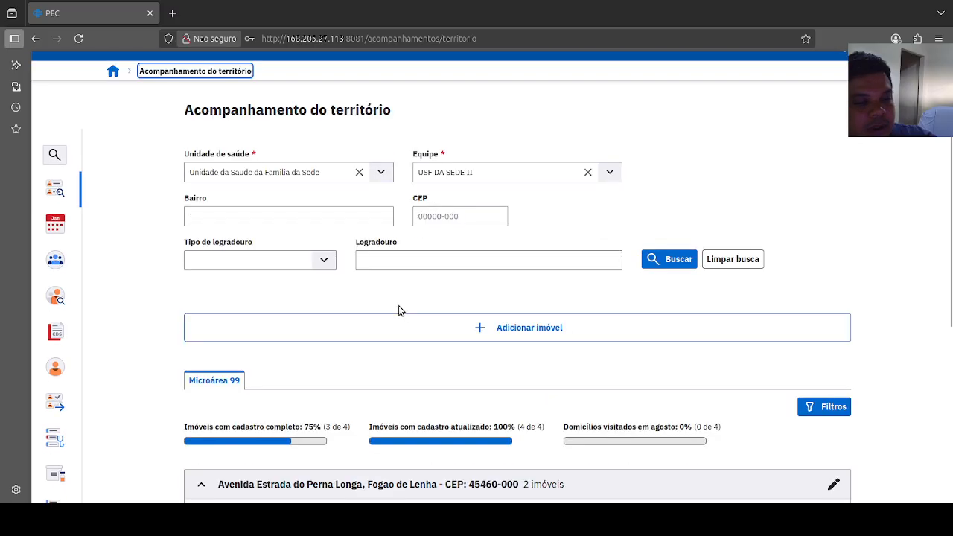
scroll(398, 309, down, 5)
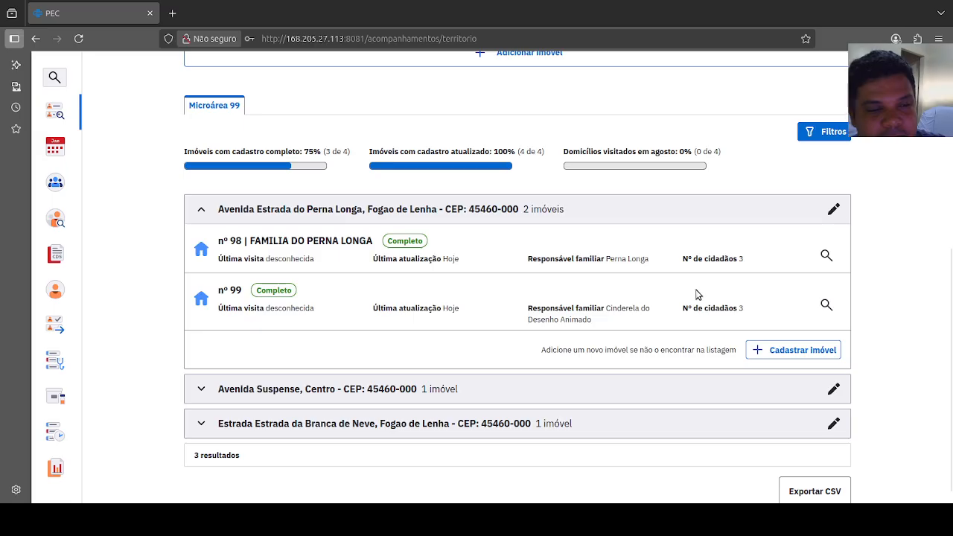
click(827, 257)
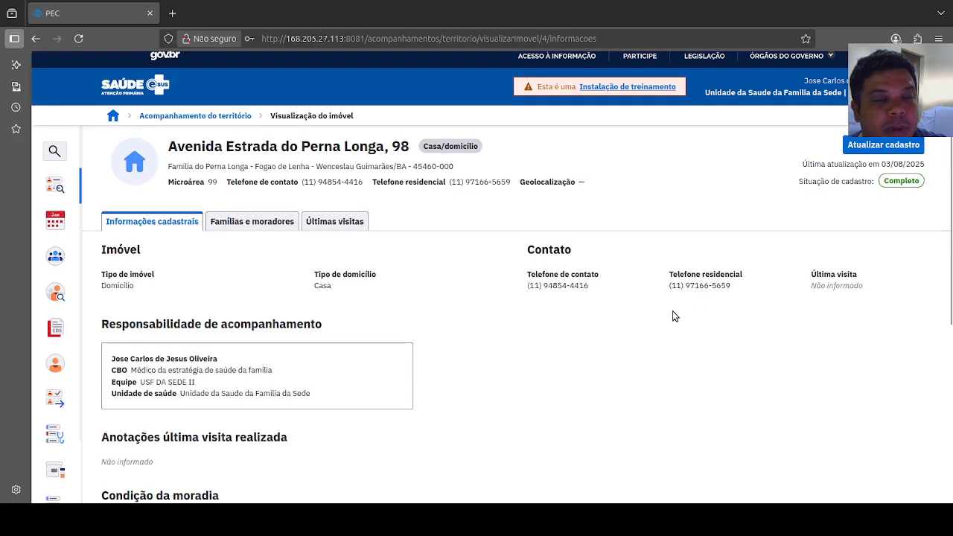
scroll(662, 318, down, 3)
scroll(655, 322, up, 2)
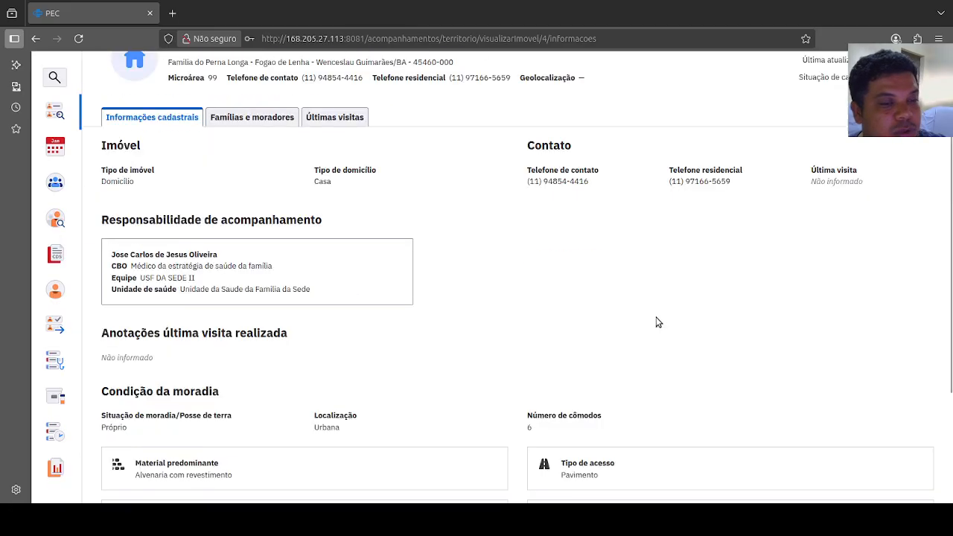
scroll(658, 323, up, 3)
Step: Open property nº 98 for a registration update and review its family members, address and number of residents
click(860, 157)
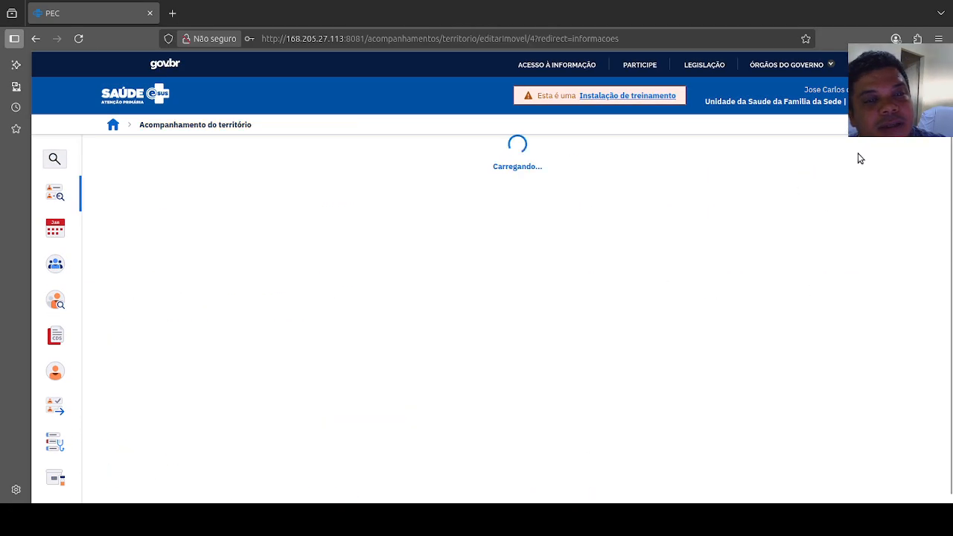
scroll(625, 342, down, 3)
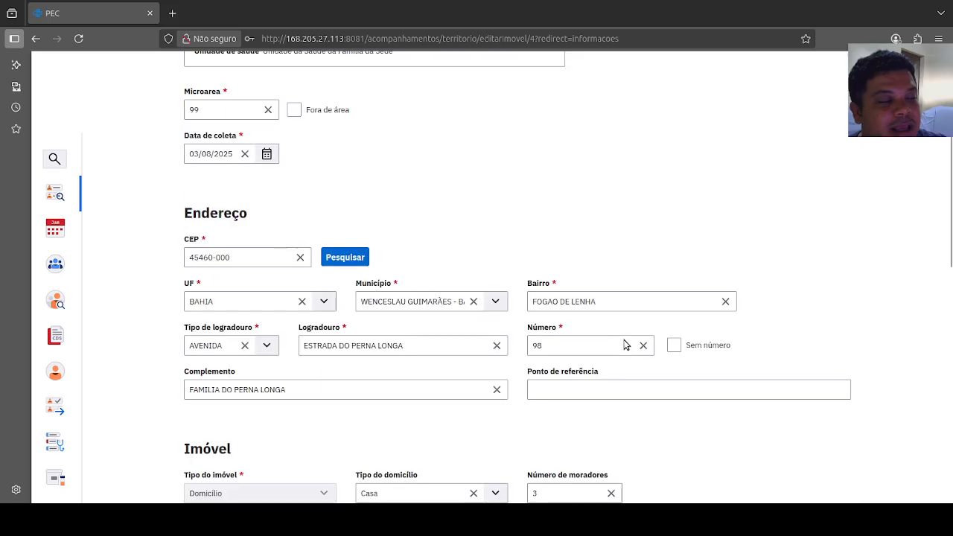
scroll(625, 345, down, 10)
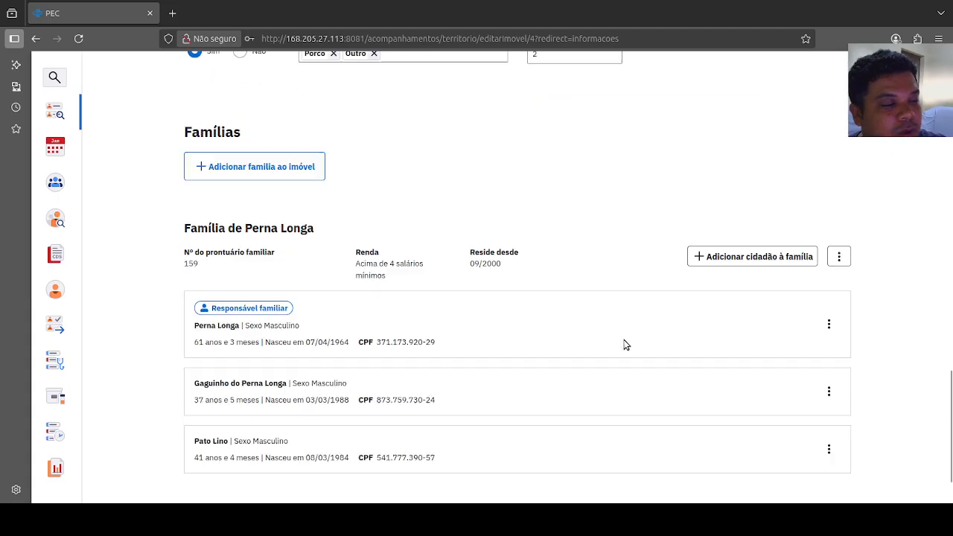
scroll(626, 345, down, 1)
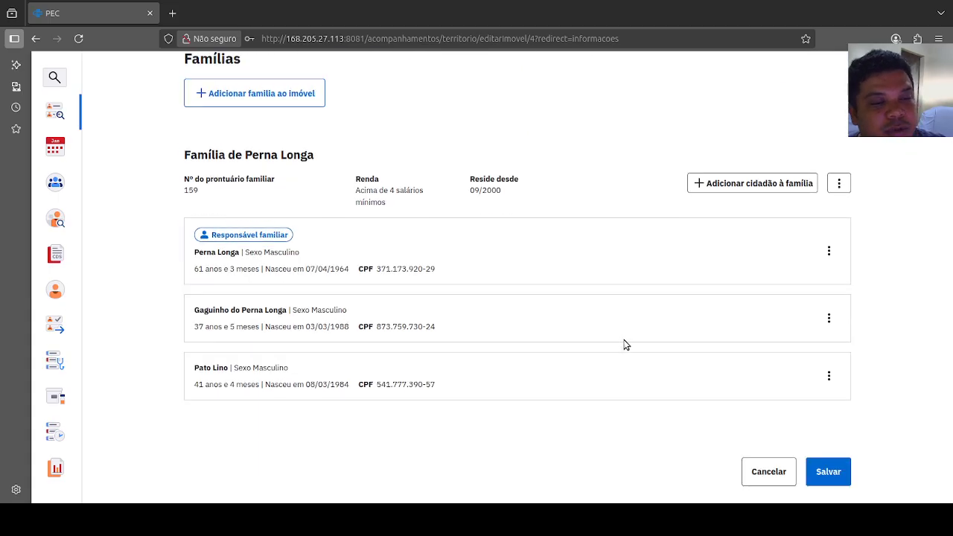
scroll(626, 345, up, 4)
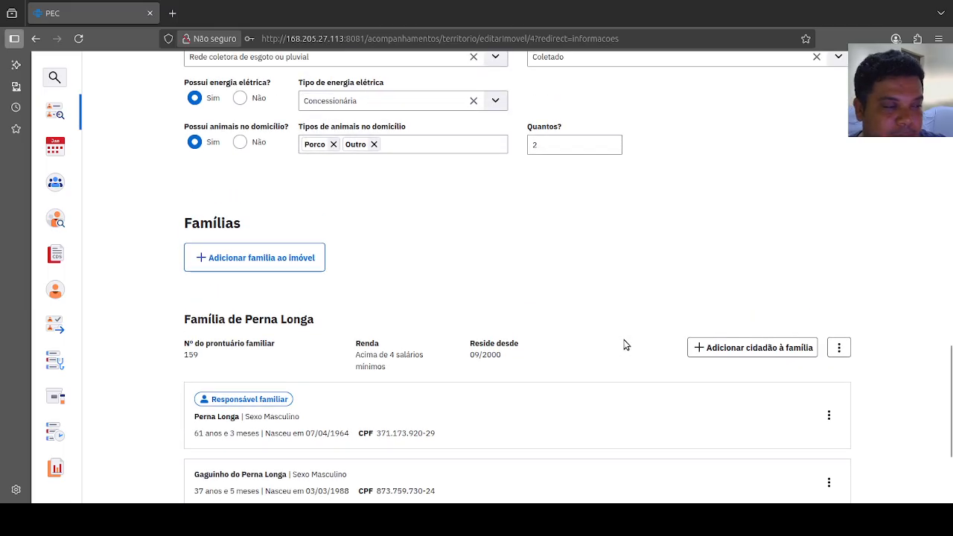
scroll(625, 345, up, 9)
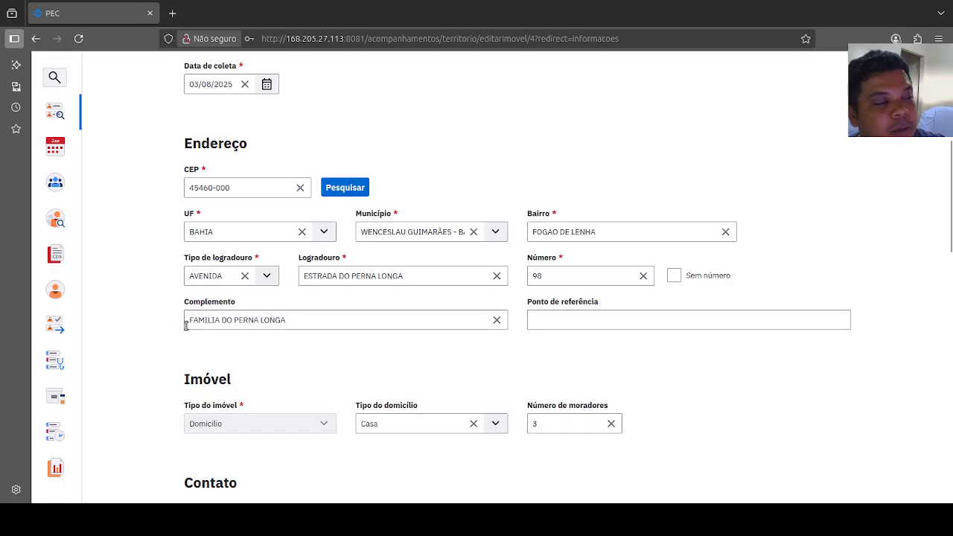
scroll(244, 325, up, 5)
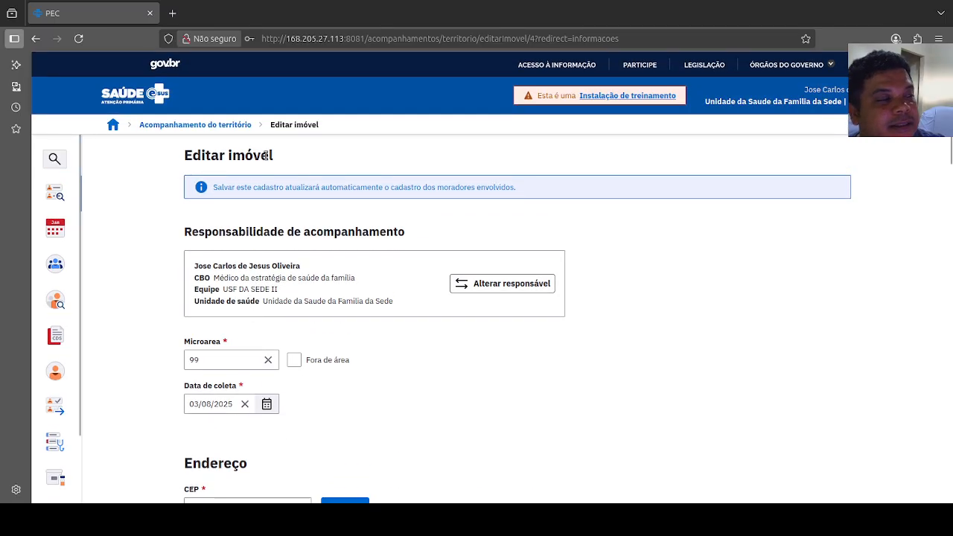
Step: Go back to the territory list without changing the property, and expand the second street, in Centro, to view its properties
click(214, 126)
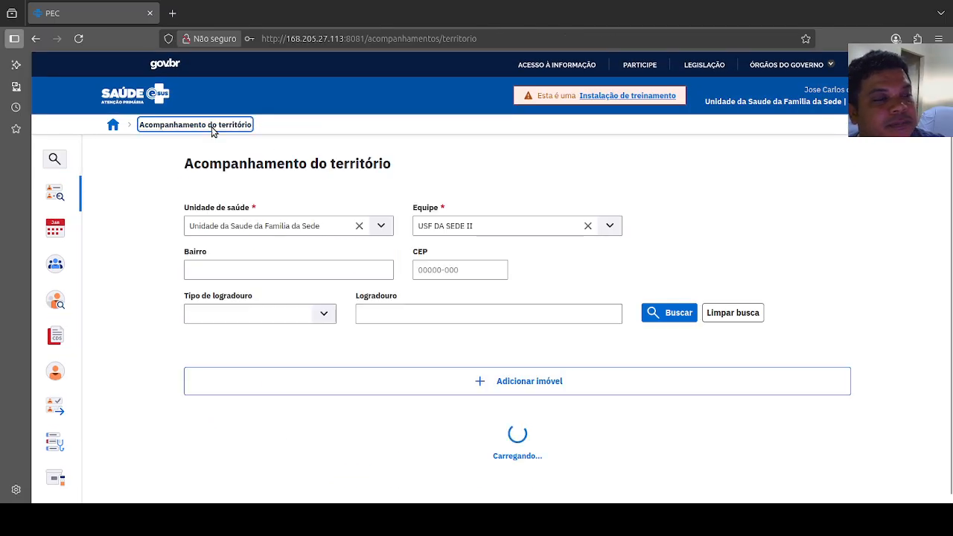
scroll(611, 313, down, 3)
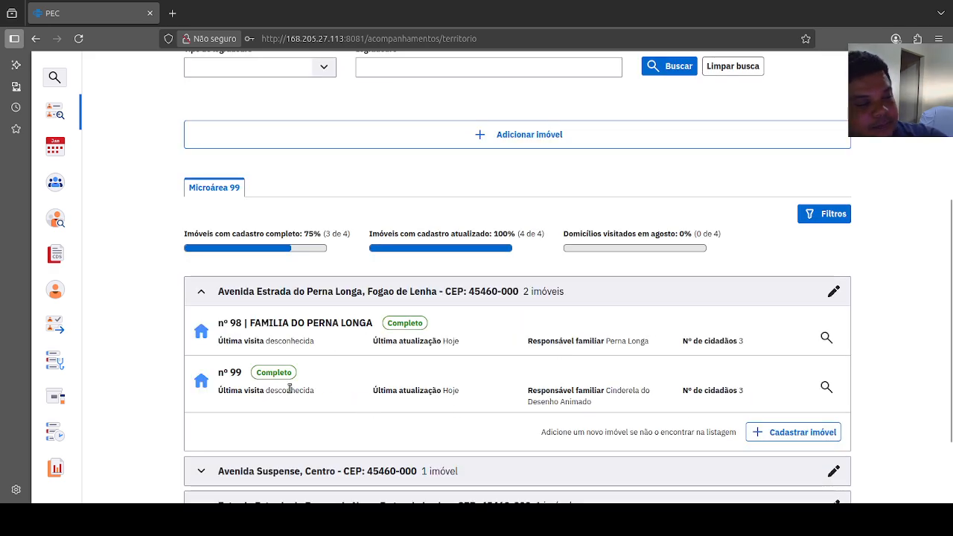
scroll(490, 406, down, 2)
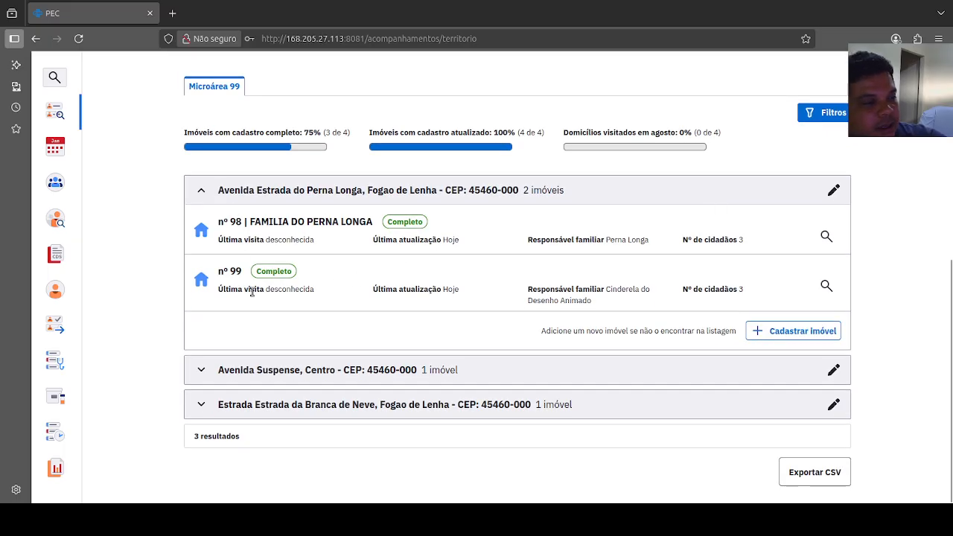
click(283, 373)
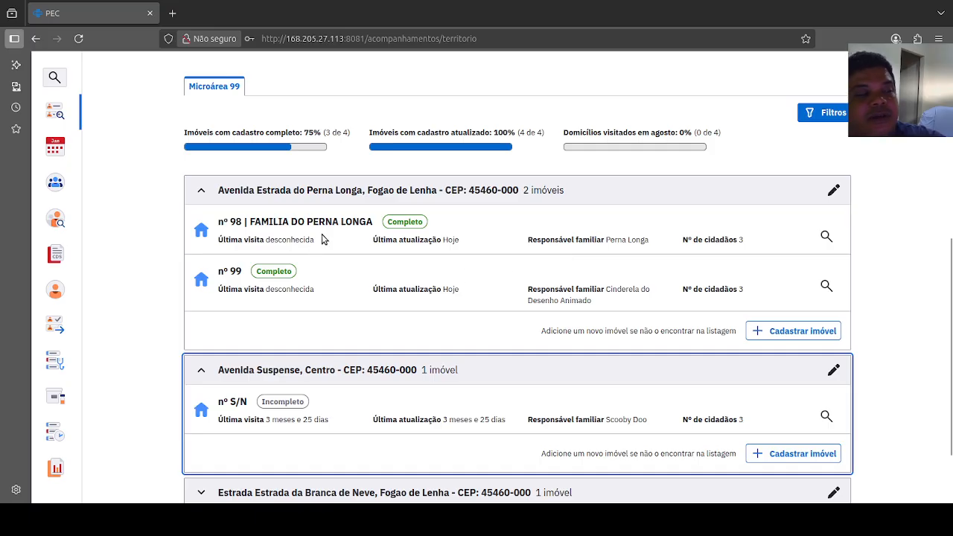
Step: Reopen the registration update of the first street's property nº 98 and check the members listed under Famílias
click(827, 237)
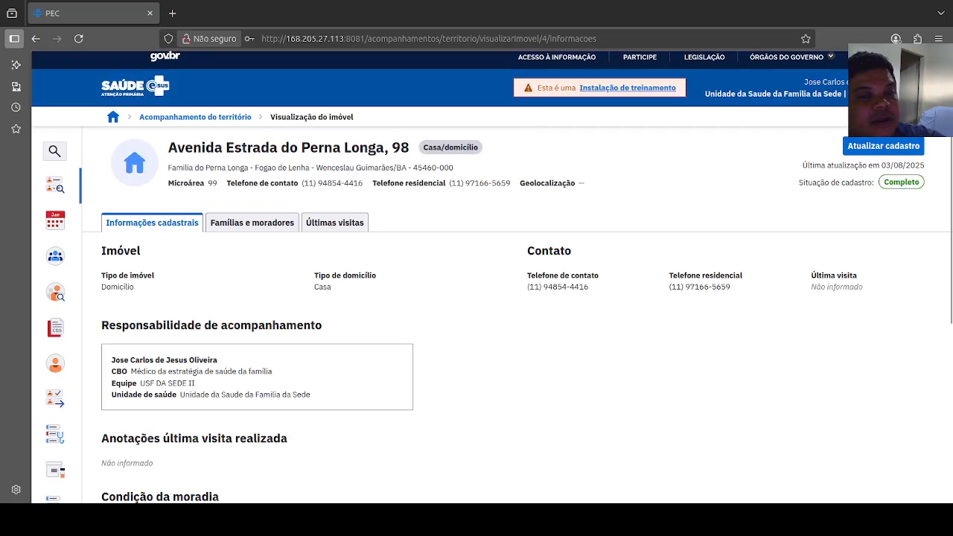
click(873, 147)
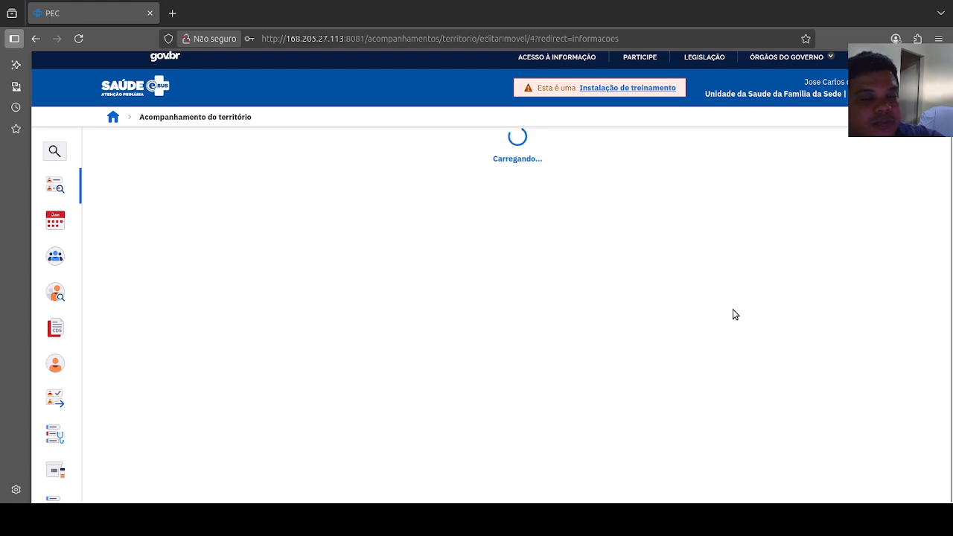
scroll(601, 346, down, 2)
scroll(603, 351, down, 15)
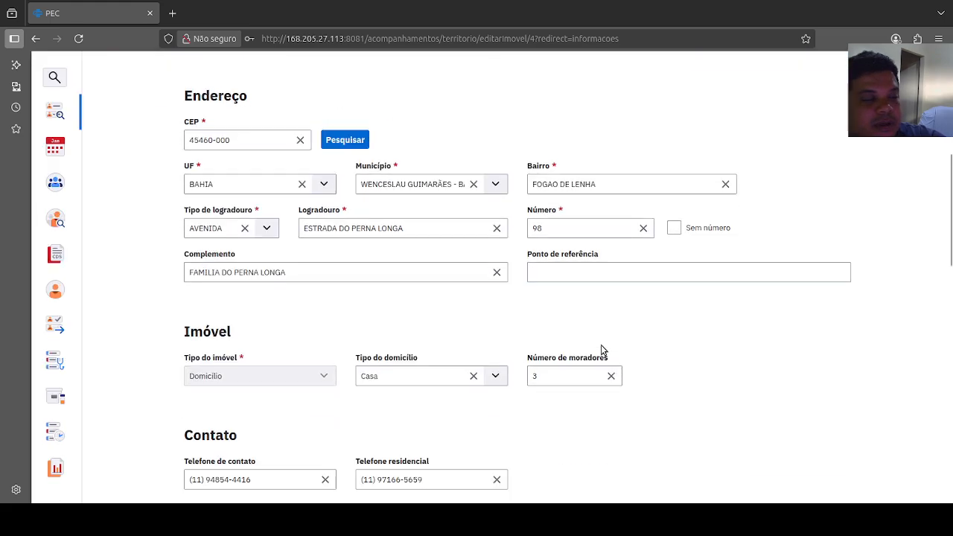
scroll(603, 350, down, 1)
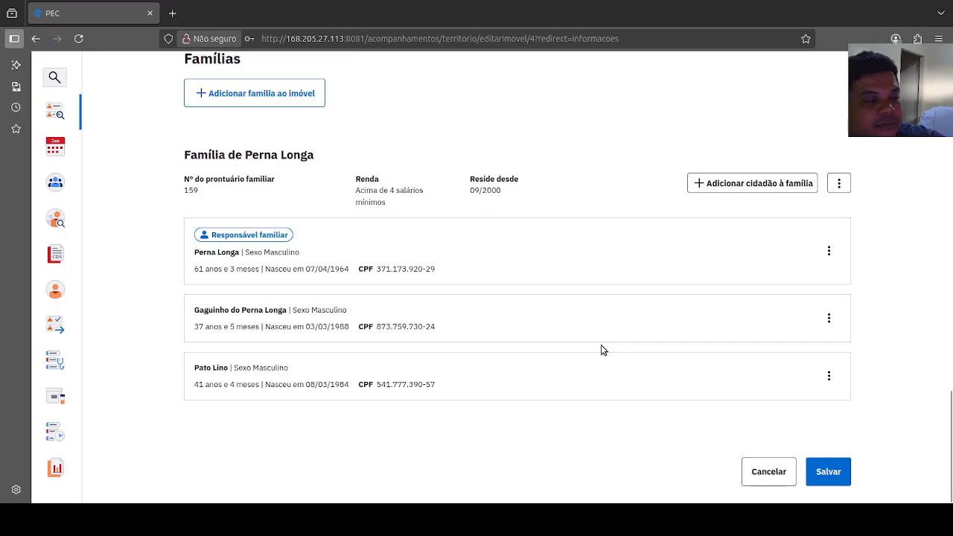
scroll(242, 368, up, 5)
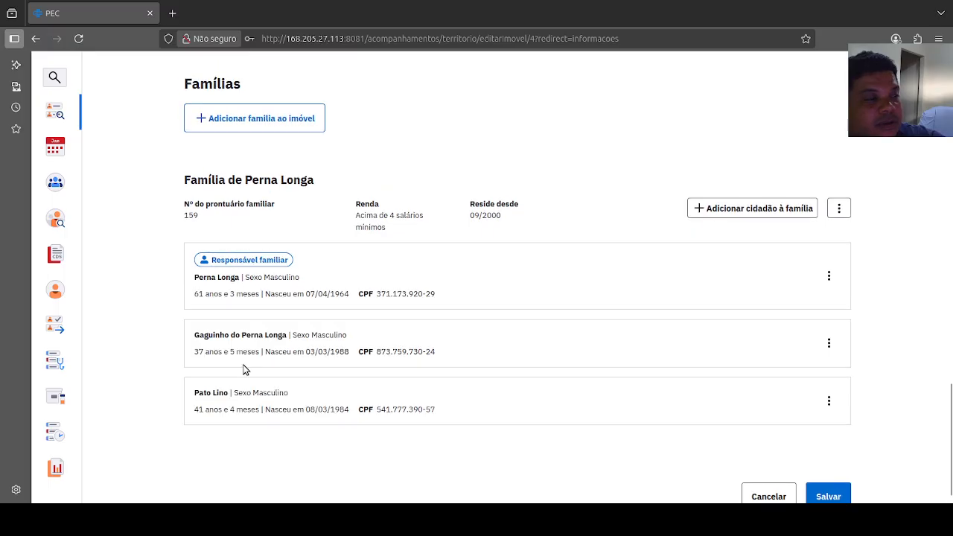
scroll(260, 346, up, 10)
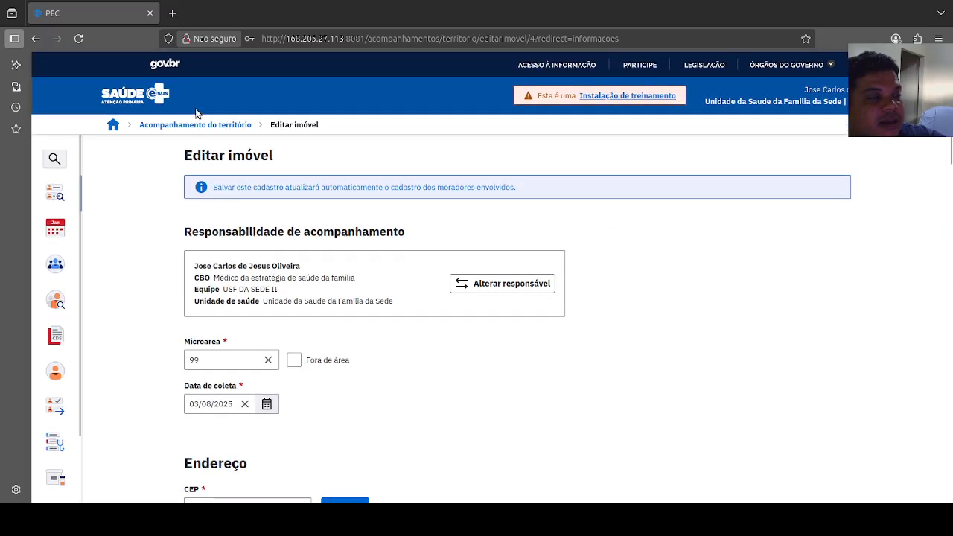
Step: Return to the territory list, open the first street's property nº 99, and look over its registration information
click(192, 124)
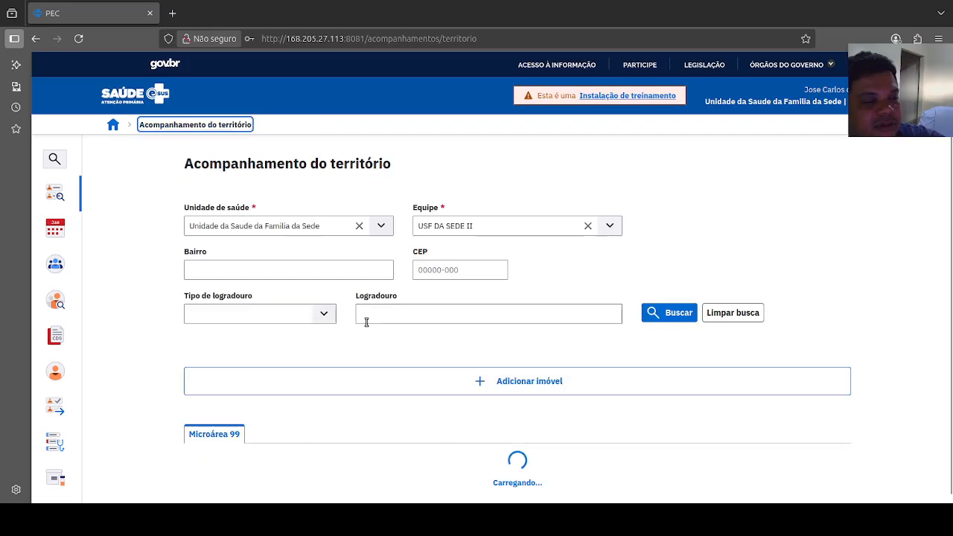
scroll(366, 368, down, 5)
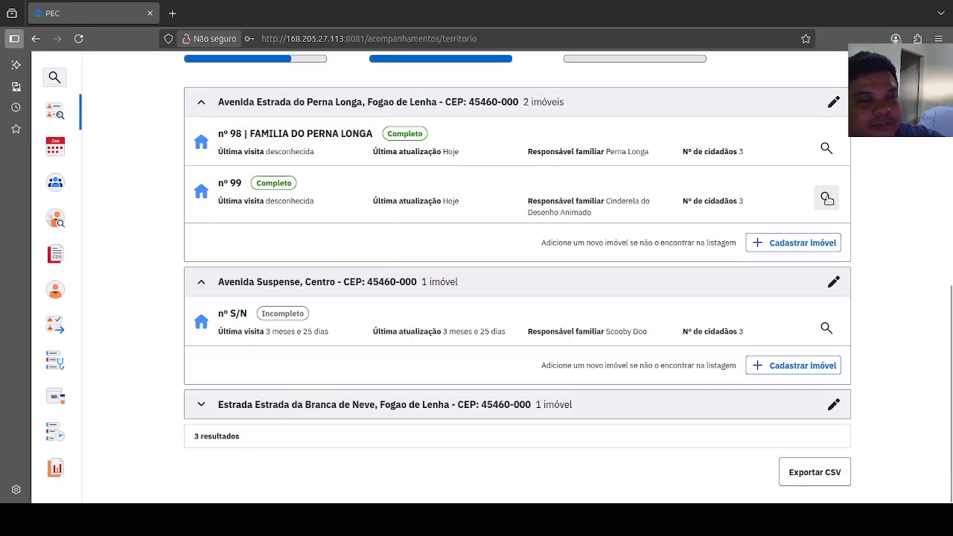
click(826, 198)
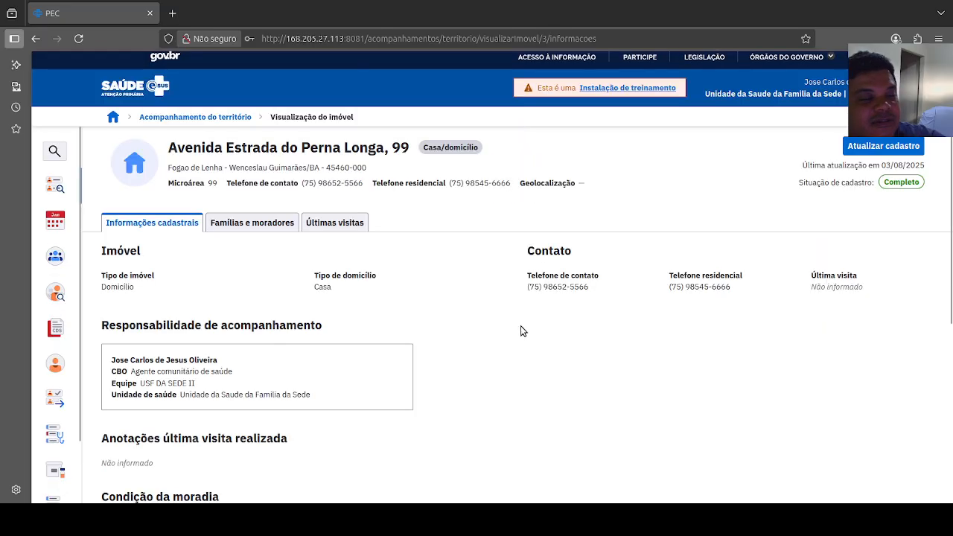
scroll(521, 328, down, 3)
scroll(521, 330, down, 1)
scroll(596, 231, up, 5)
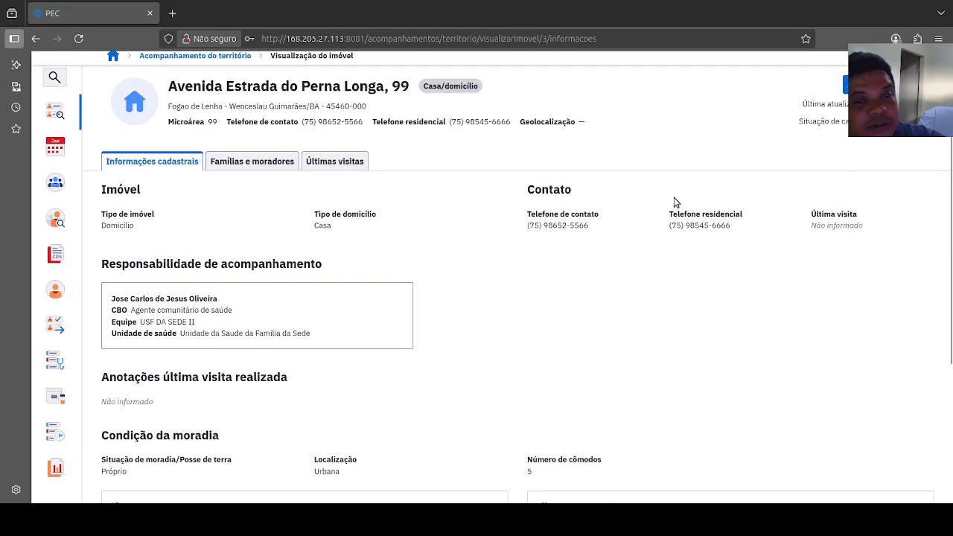
Step: Open property nº 99 for a registration update and look through its address and property details
click(871, 154)
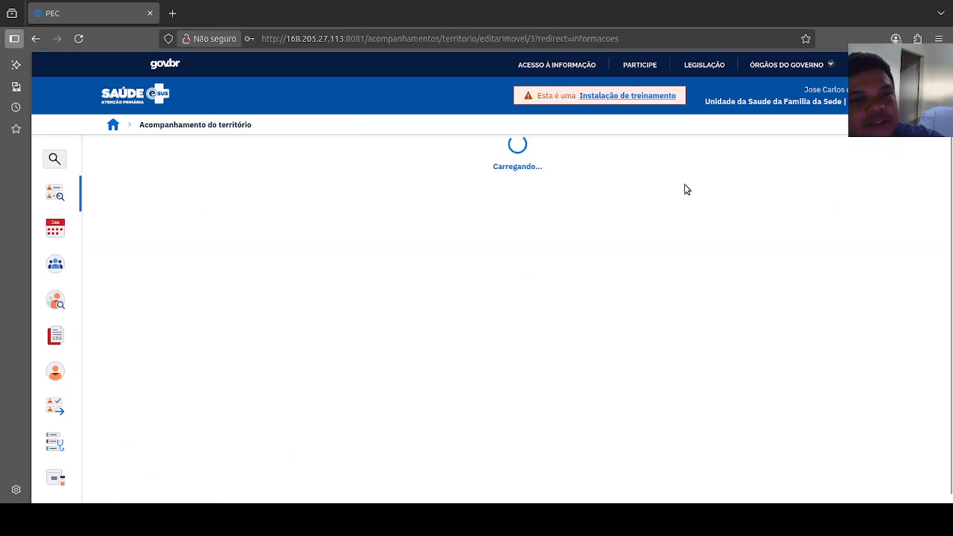
scroll(512, 353, down, 10)
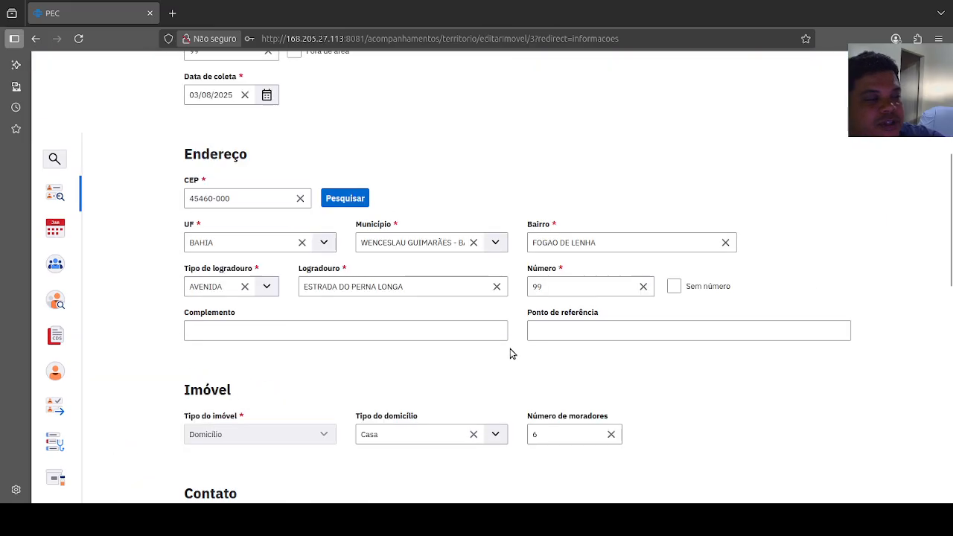
scroll(511, 354, down, 7)
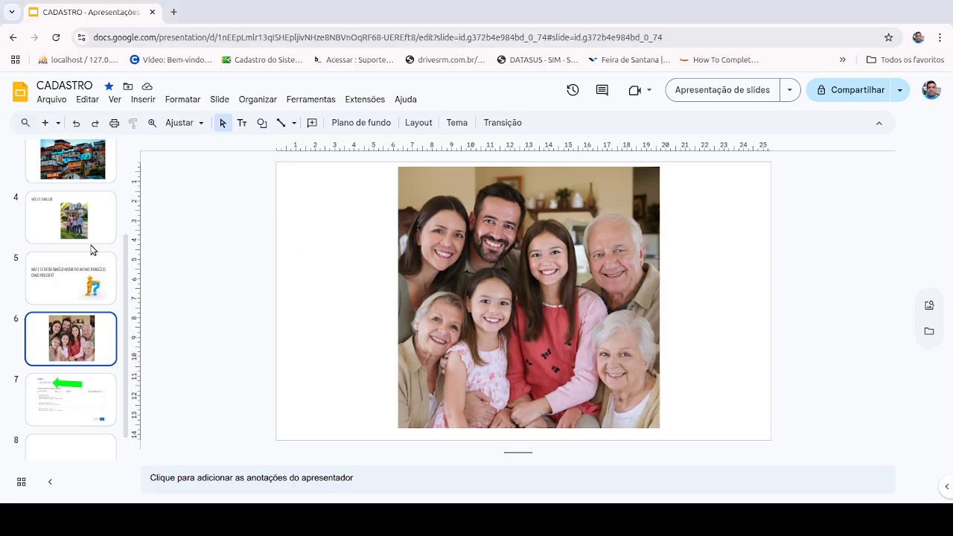
Step: In the CADASTRO presentation in Google Slides, view the Núcleo familiar slide and return to the family photo on slide 6
click(84, 221)
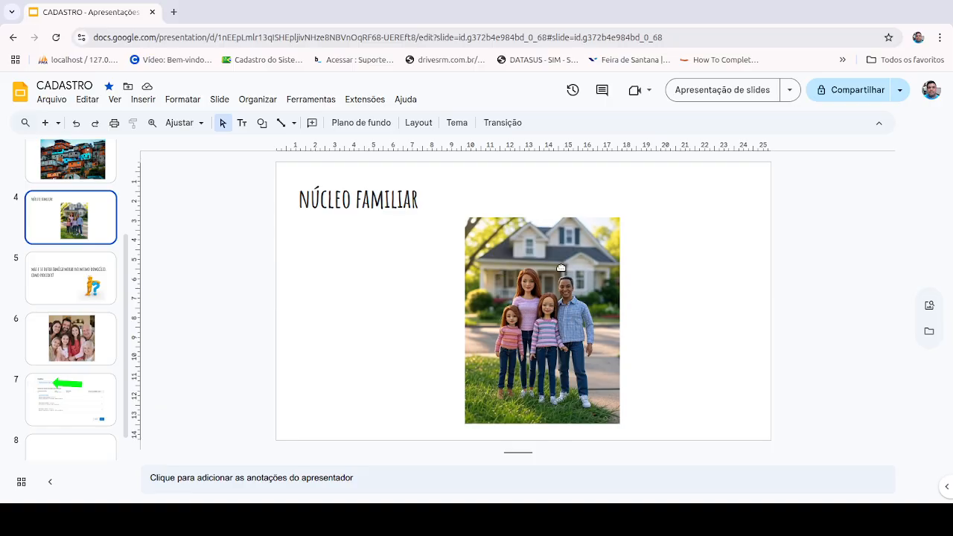
click(87, 358)
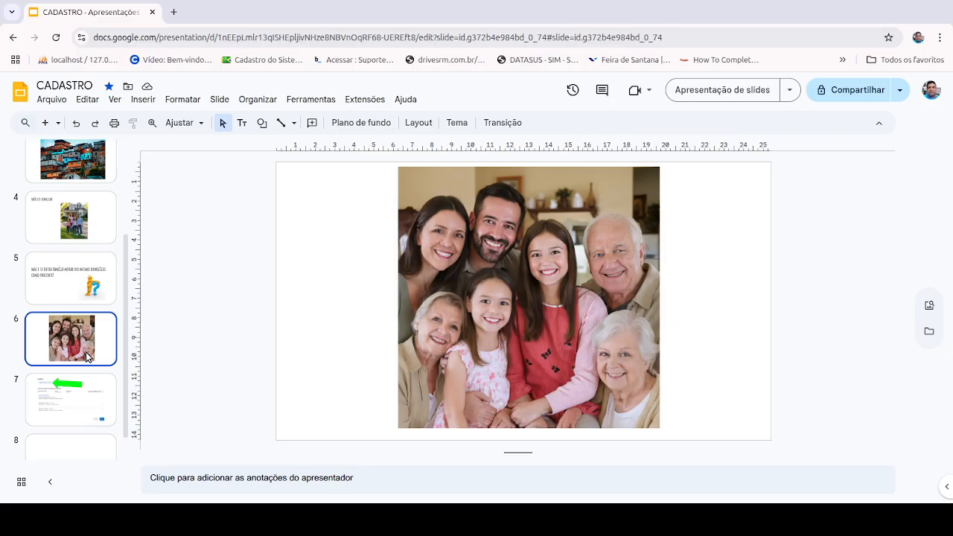